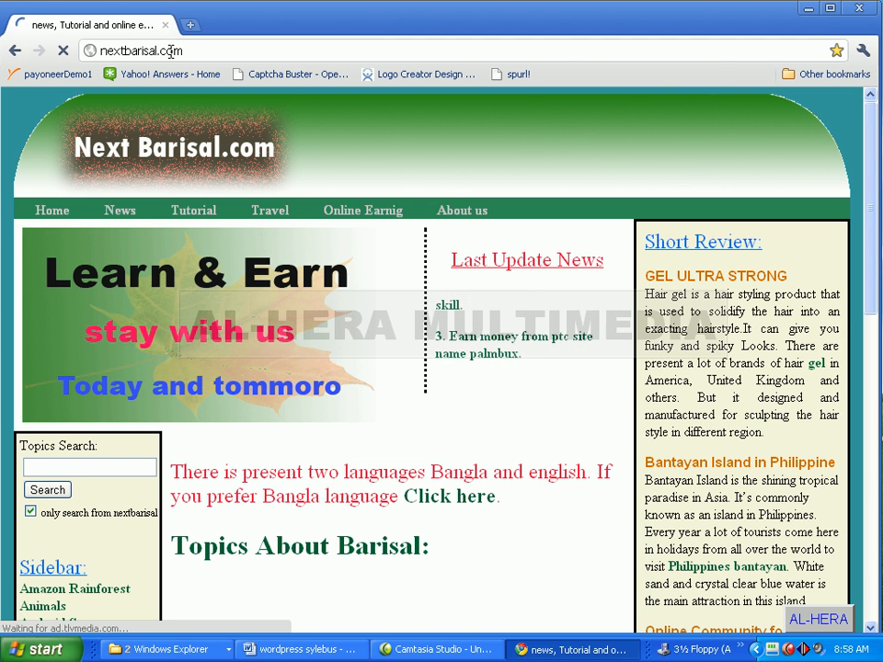
left_click(170, 50)
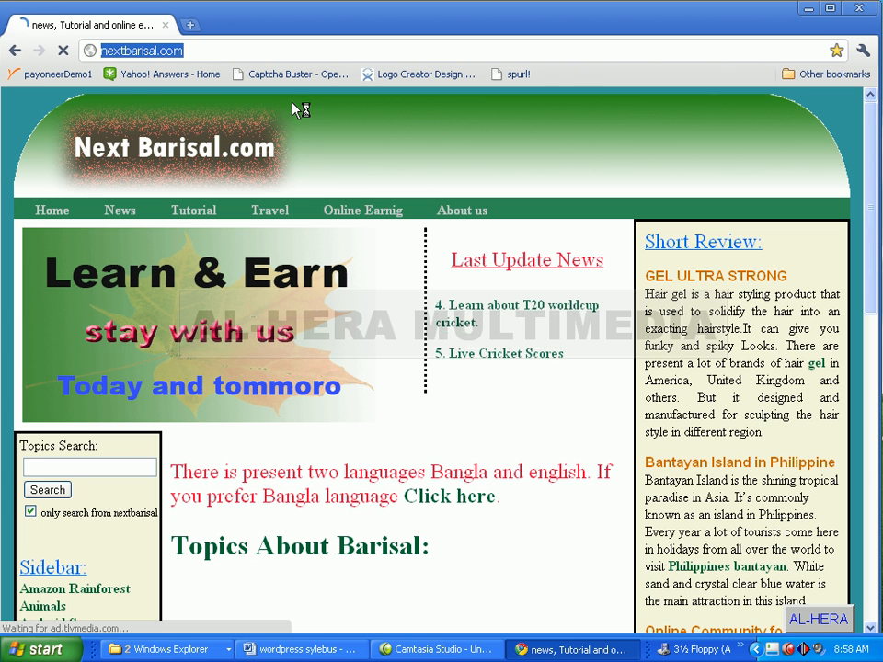
left_click(222, 52)
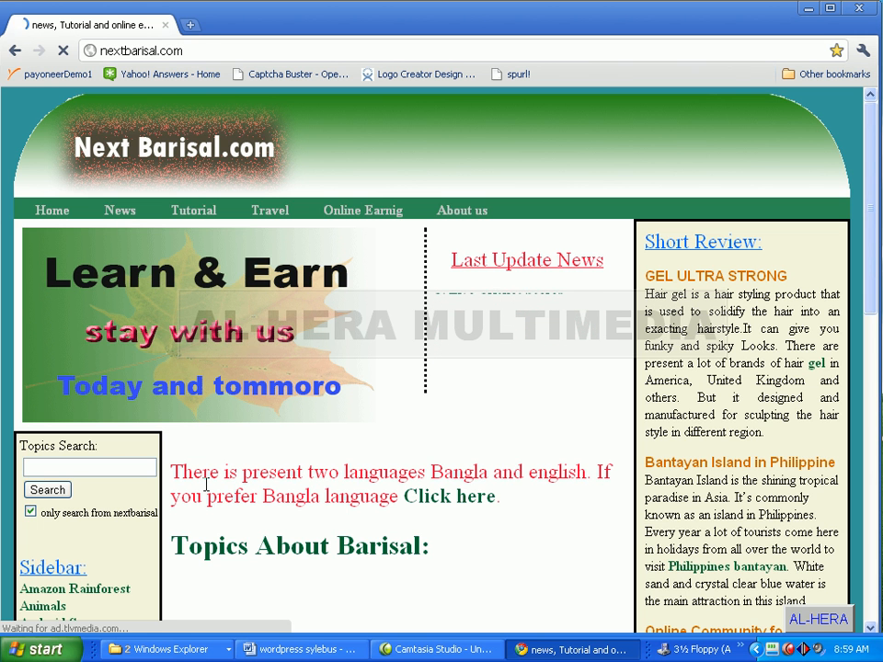
Switch to Windows Explorer and view the source file folder, followed by the software folder
left_click(168, 649)
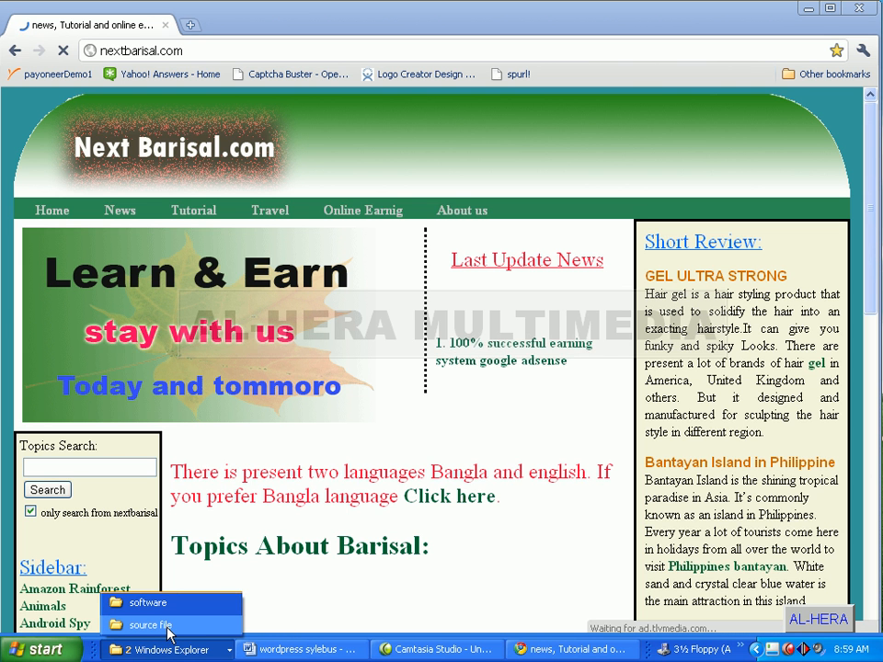
left_click(150, 625)
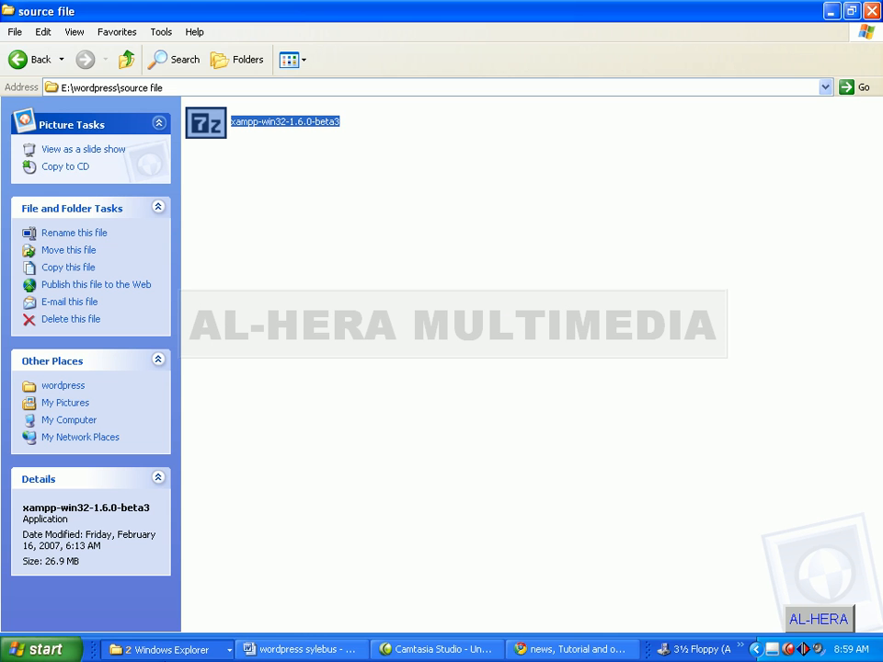
left_click(168, 649)
left_click(168, 605)
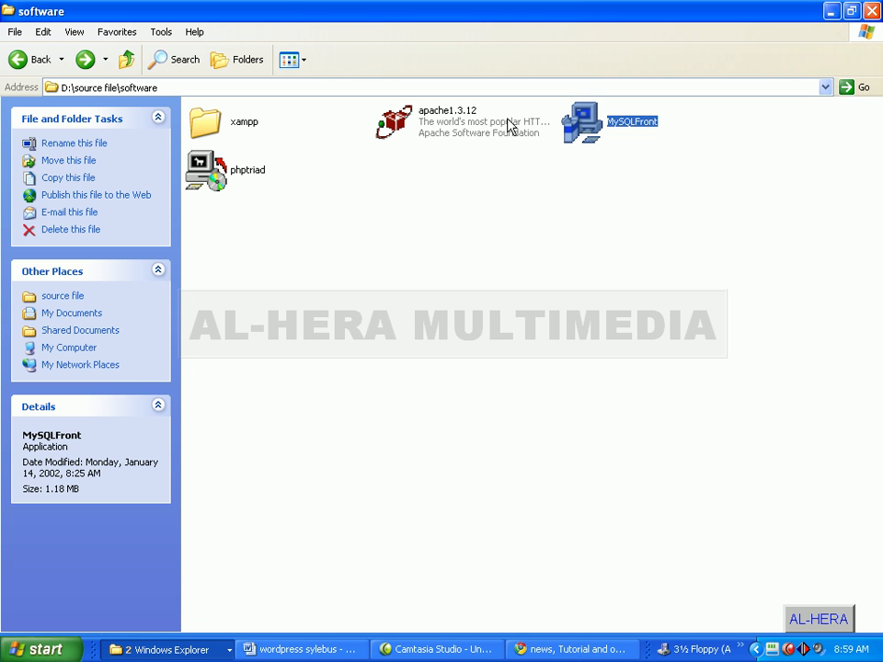
Examine the apache1.3.12, MySQLFront and phptriad installers and the xampp folder in D:\source file\software
mouse_move(451, 127)
left_click(623, 153)
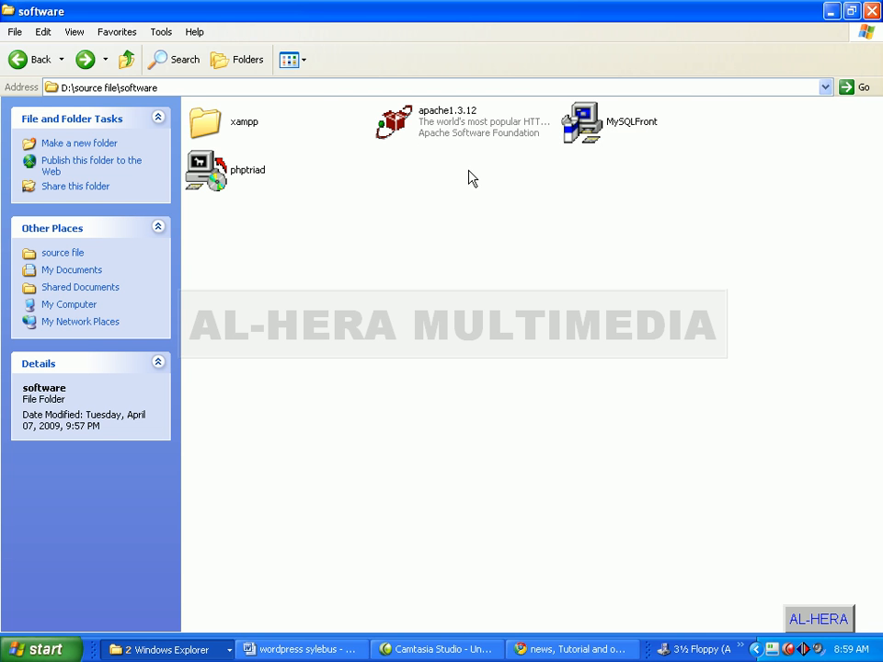
left_click(444, 128)
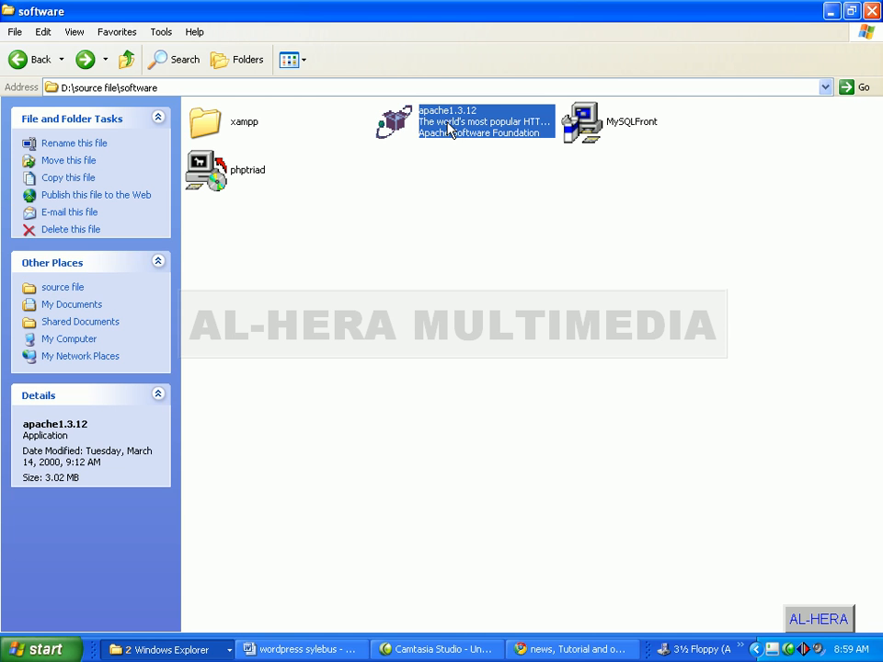
left_click(626, 134)
left_click(254, 178)
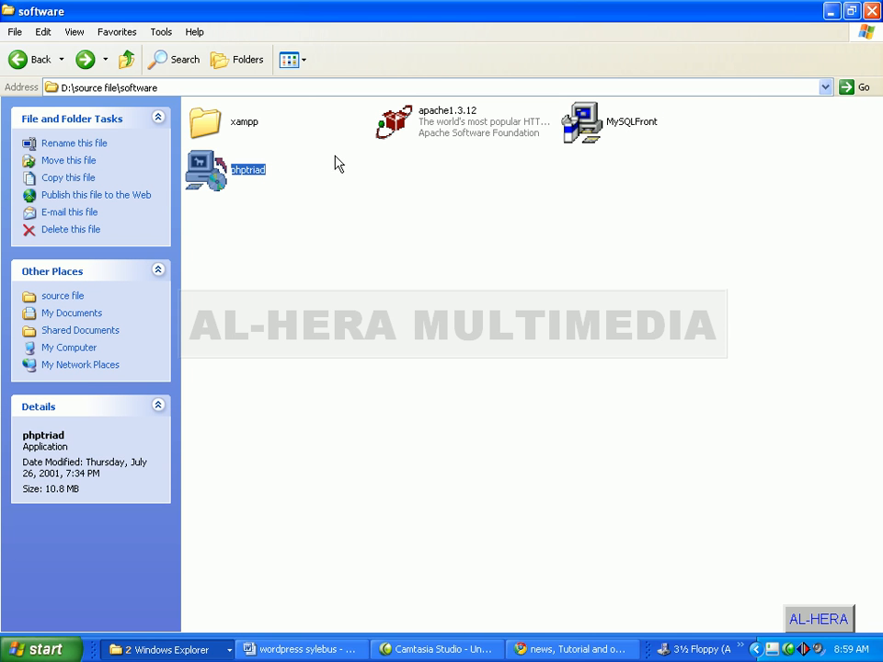
left_click(443, 140)
left_click(589, 129)
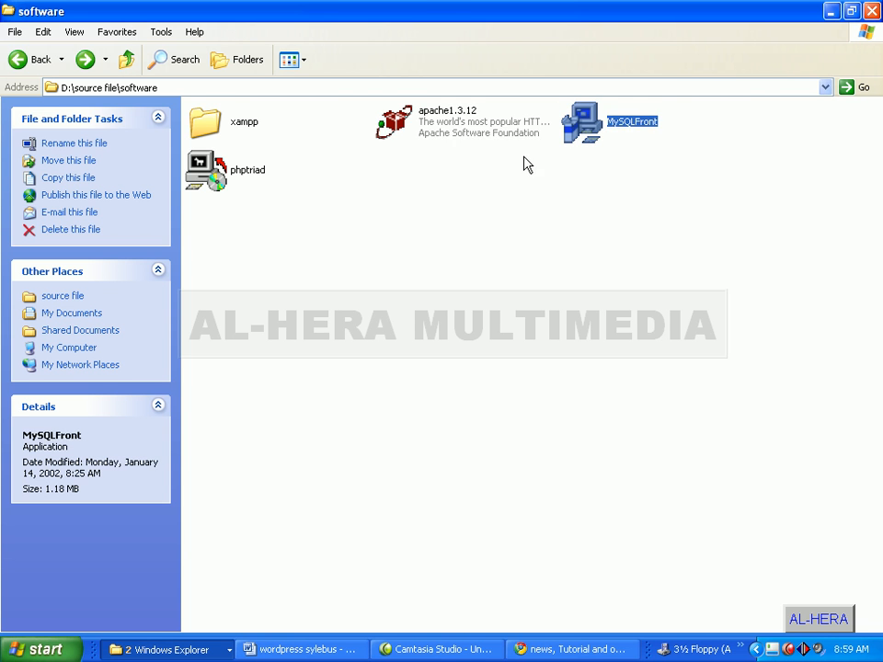
left_click(461, 138)
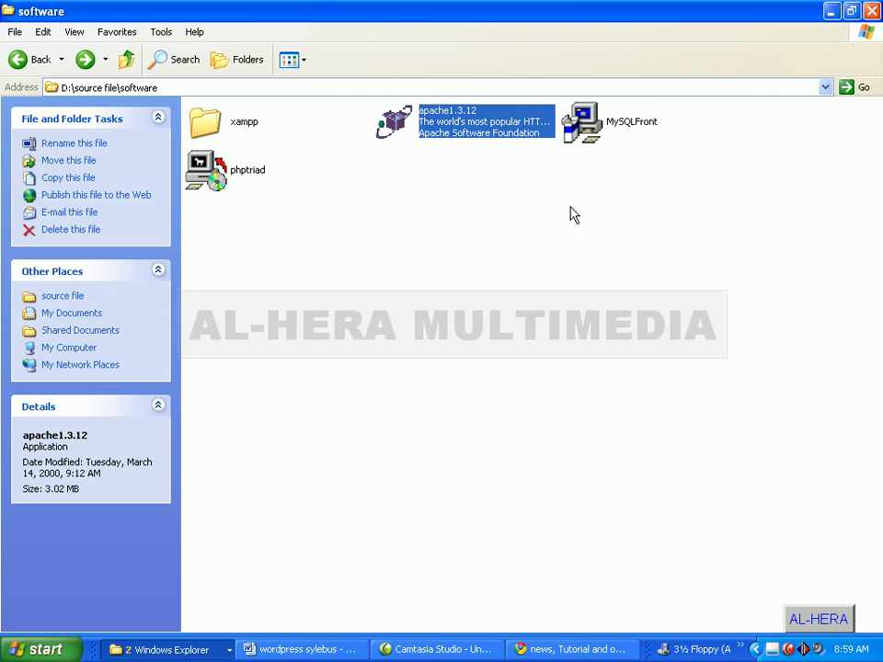
mouse_move(234, 179)
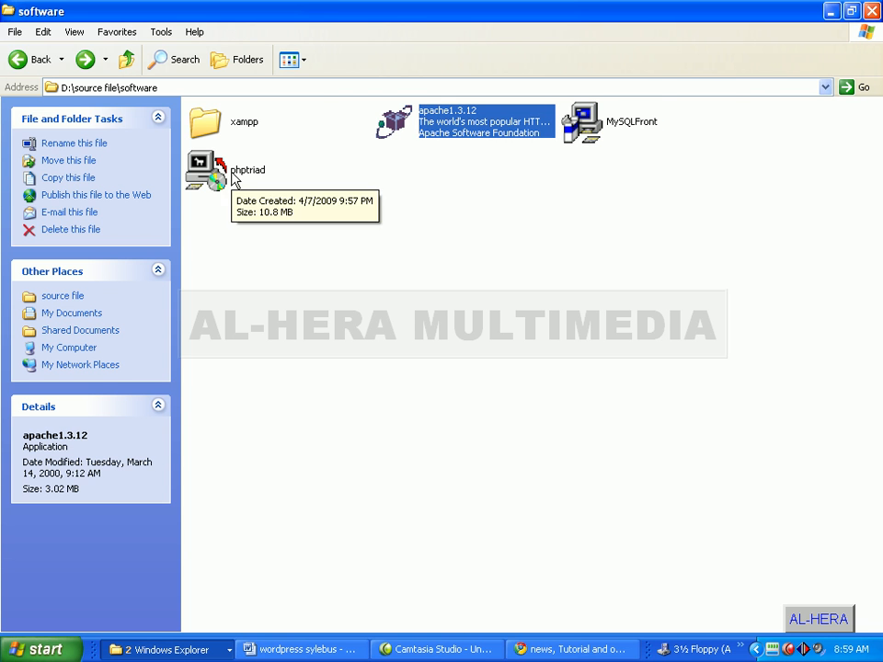
left_click(206, 129)
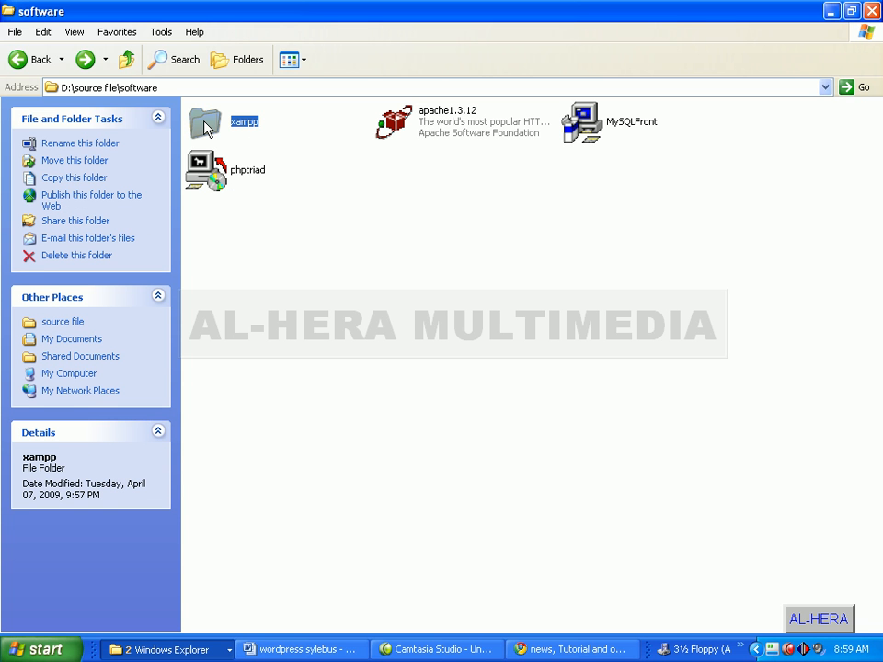
mouse_move(206, 128)
left_click(619, 140)
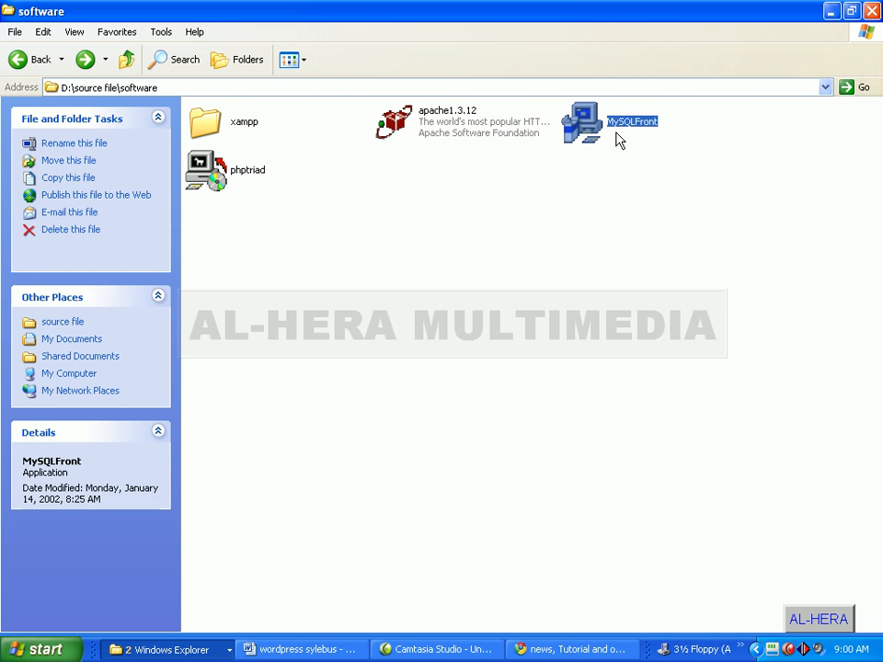
left_click(453, 138)
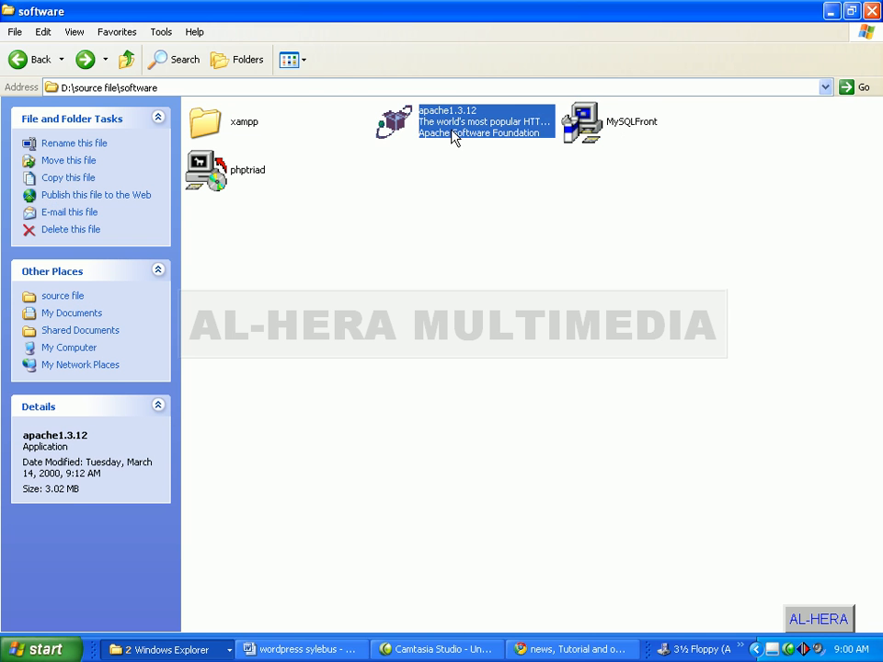
left_click(245, 172)
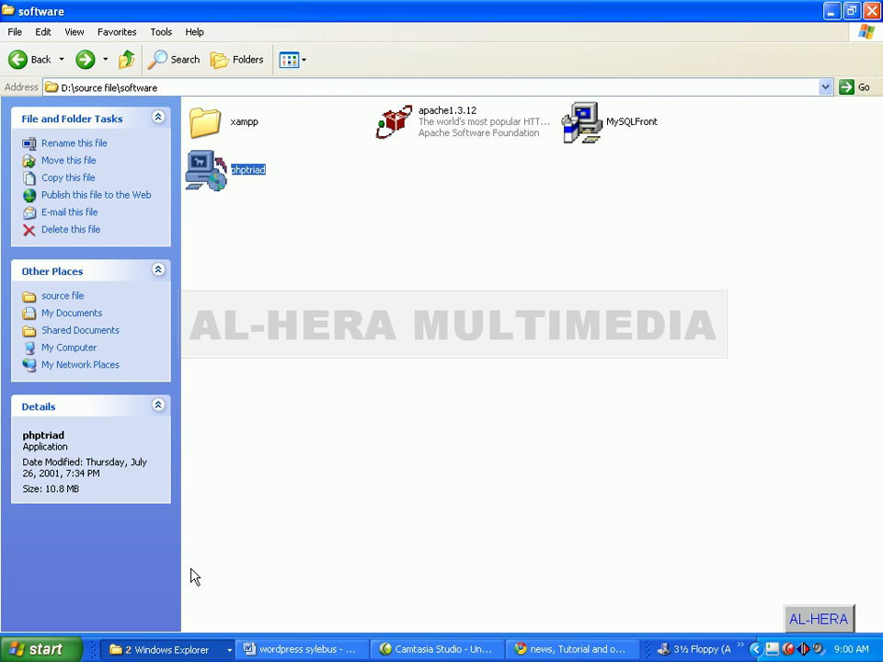
Examine the xampp-win32-1.6.0-beta3 package in the E:\wordpress\source file folder and minimize both folder windows
left_click(159, 649)
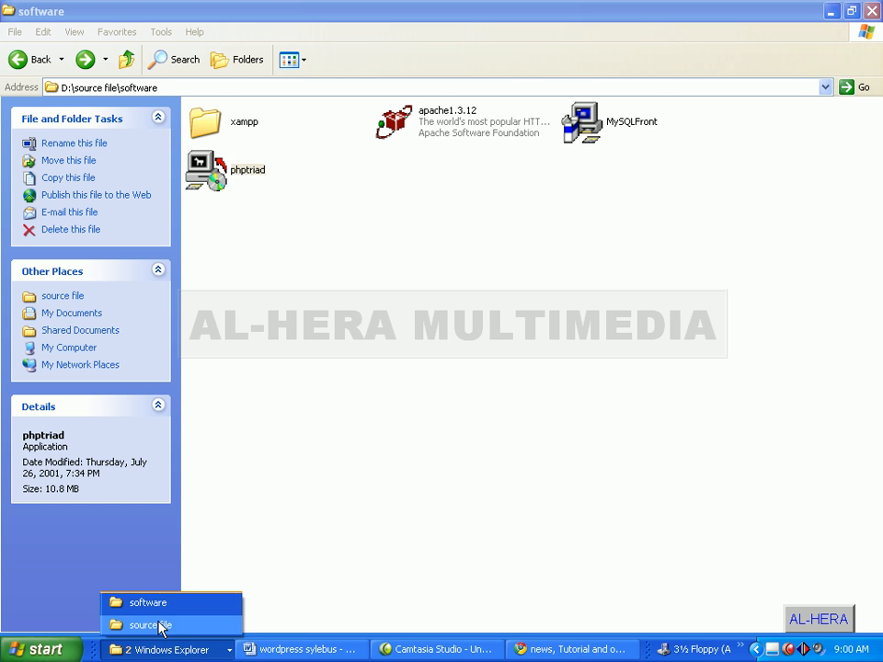
left_click(155, 624)
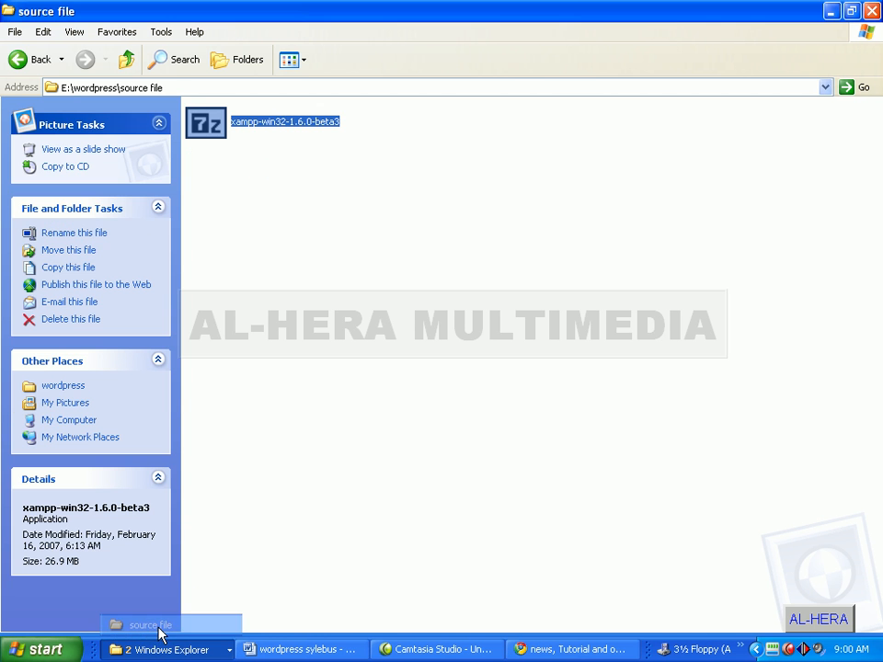
left_click(322, 169)
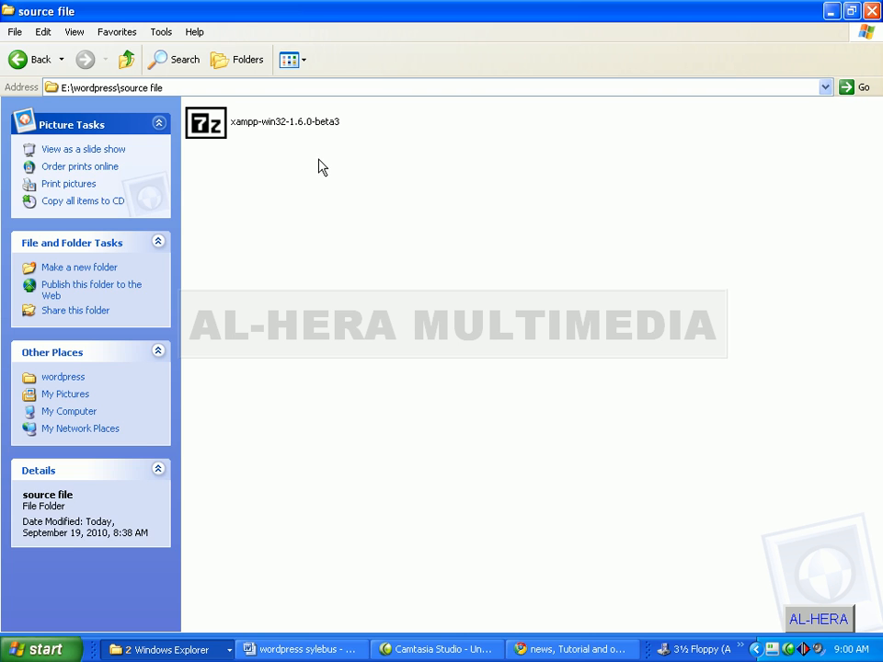
left_click(195, 125)
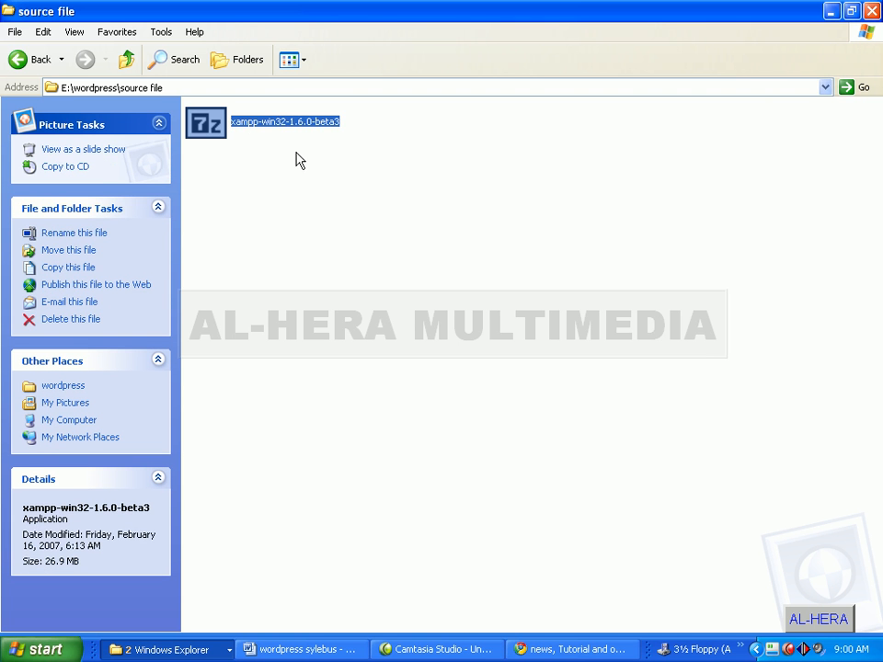
left_click(296, 161)
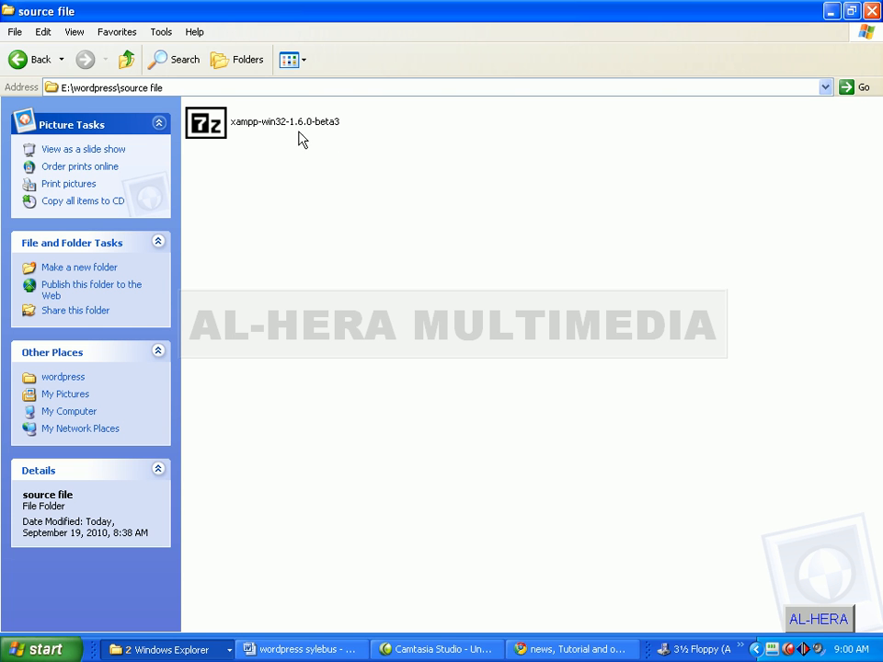
left_click(295, 129)
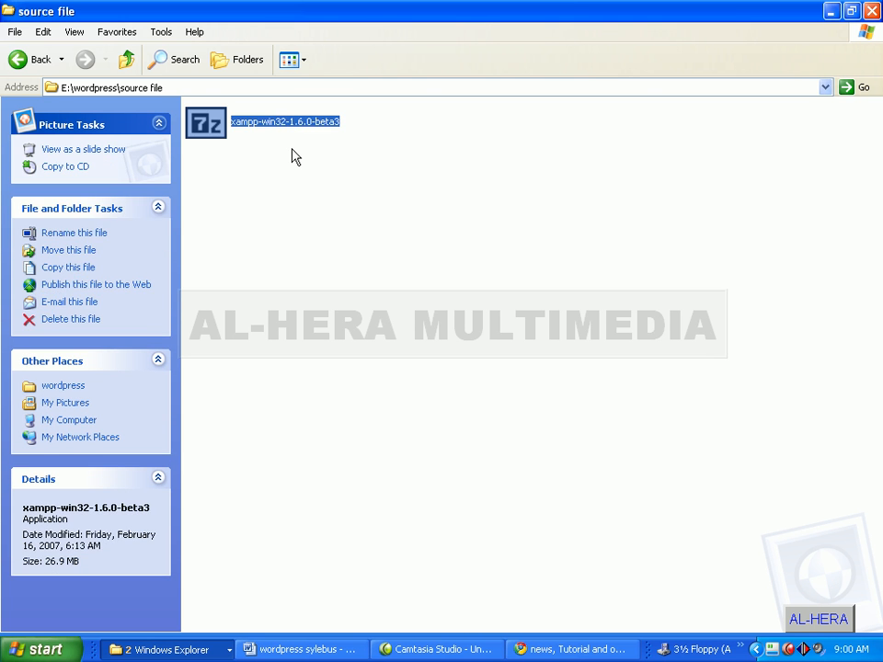
left_click(291, 155)
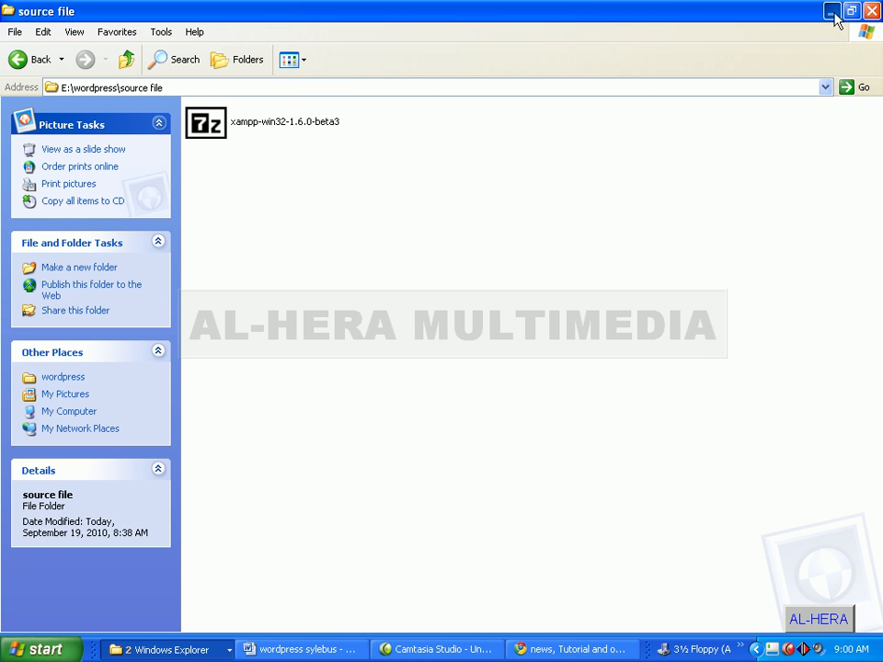
left_click(833, 12)
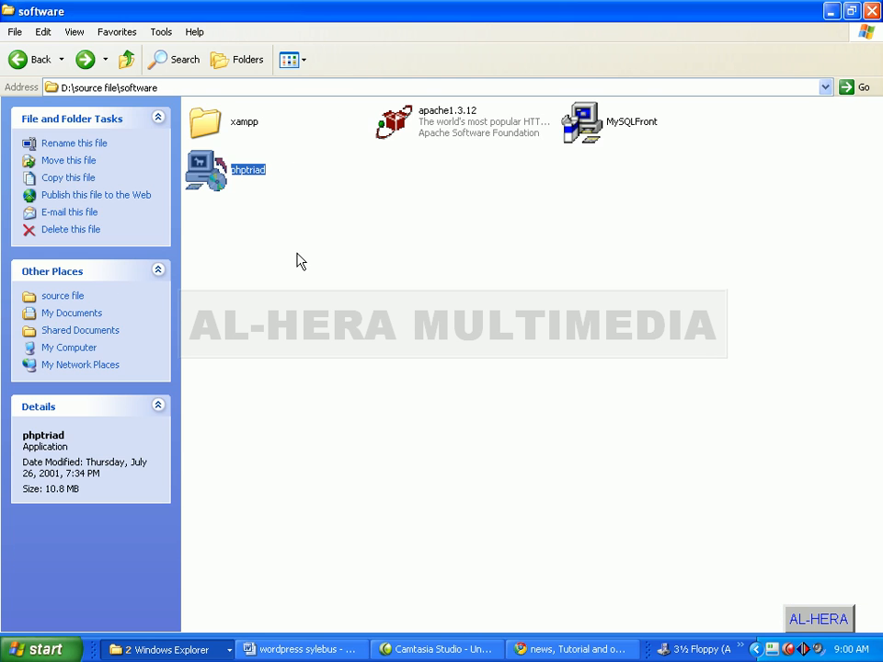
left_click(831, 12)
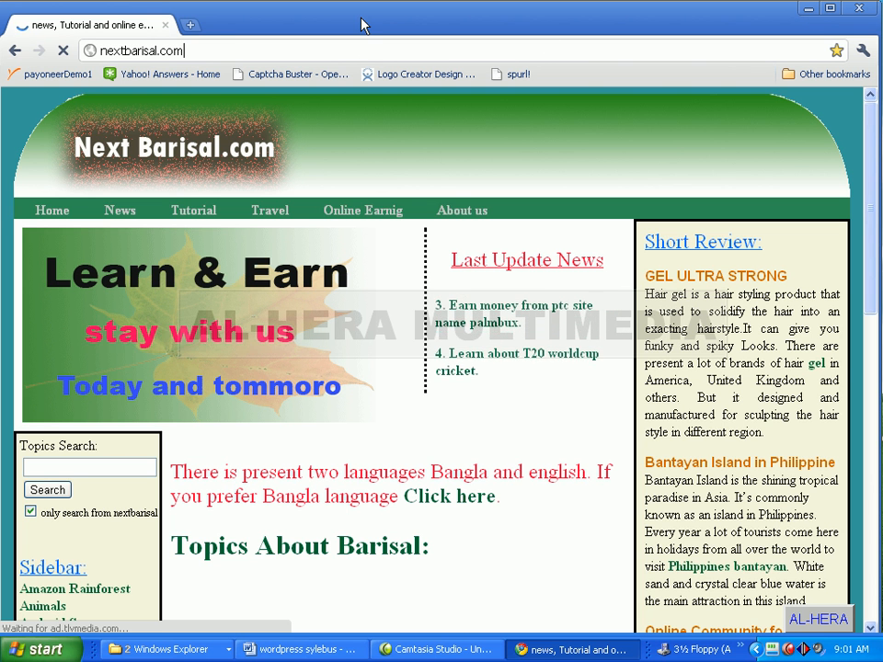
Switch back to the E:\wordpress\source file folder in Windows Explorer and locate the xampp-win32-1.6.0-beta3 package
left_click(196, 649)
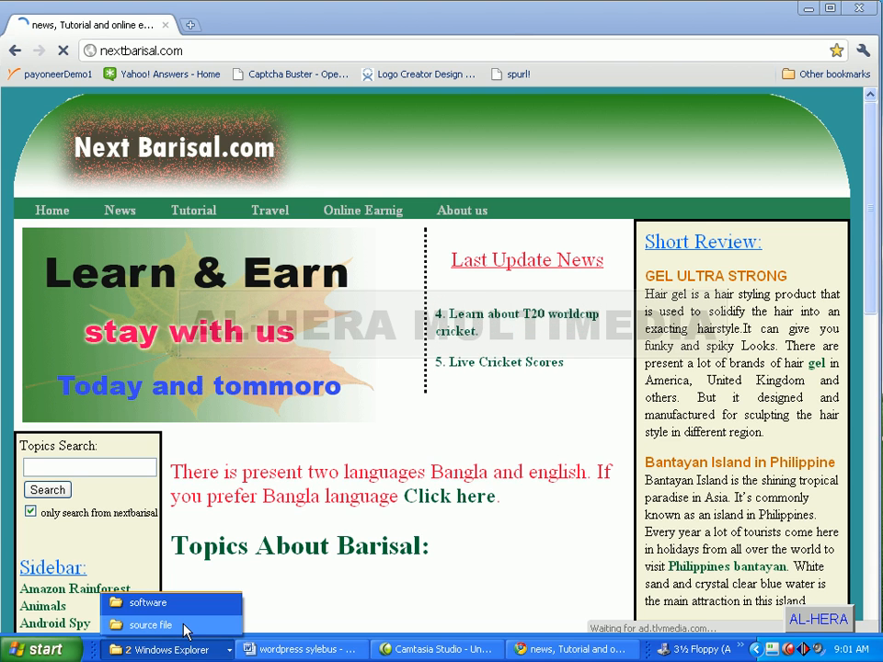
left_click(184, 626)
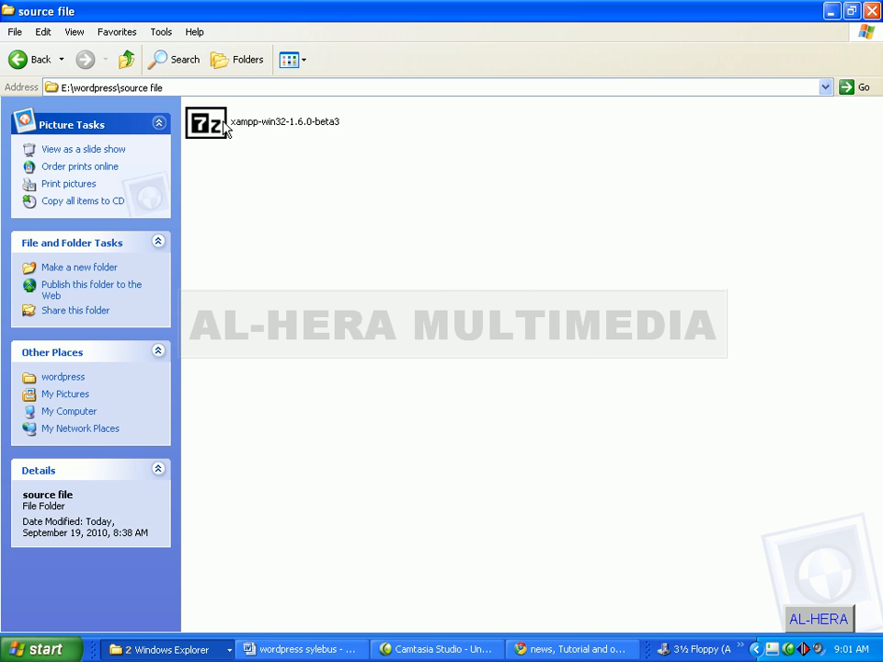
left_click(275, 133)
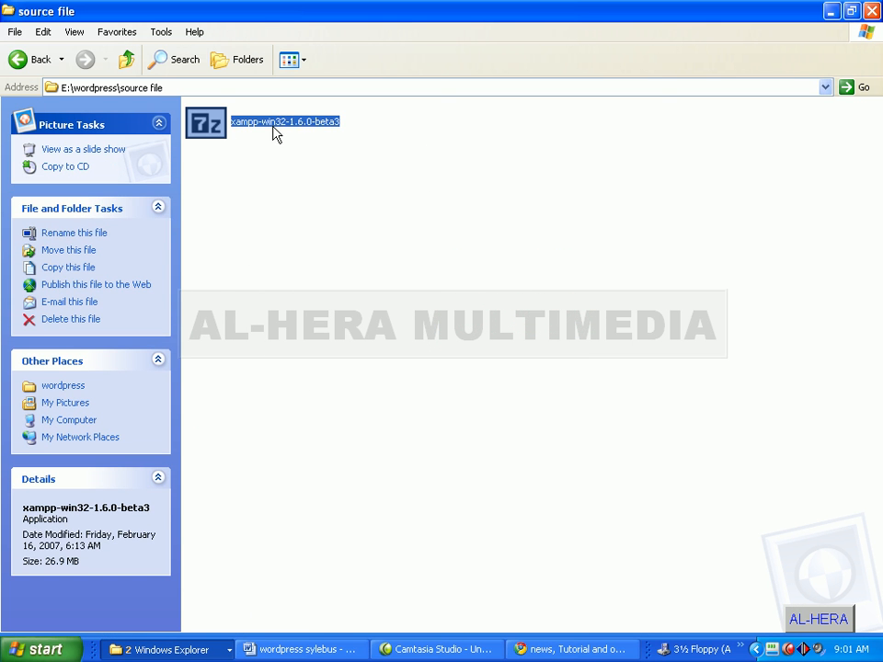
left_click(271, 198)
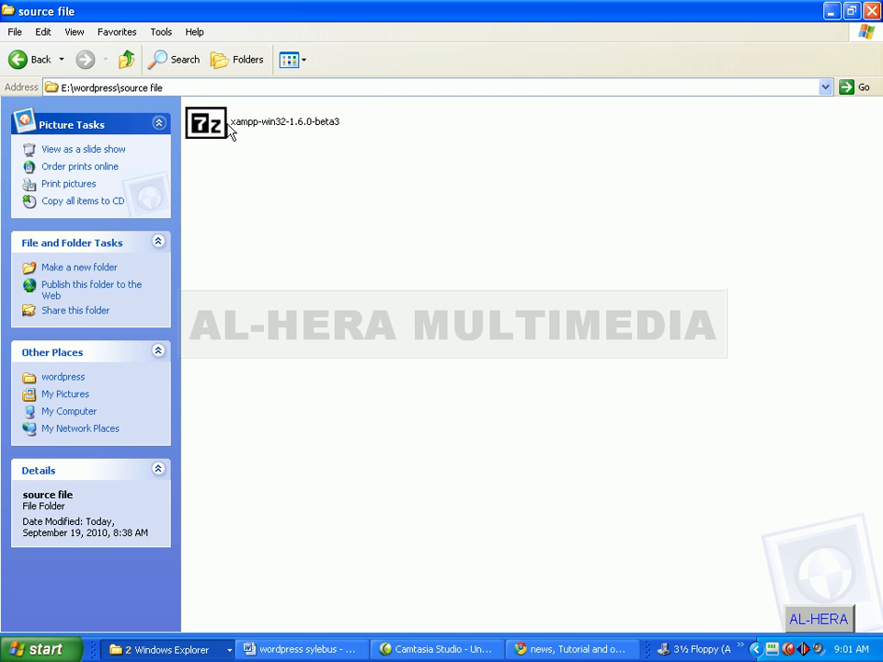
left_click(244, 125)
left_click(281, 160)
mouse_move(265, 129)
Check the full path of the folder that holds the XAMPP package
left_click(177, 87)
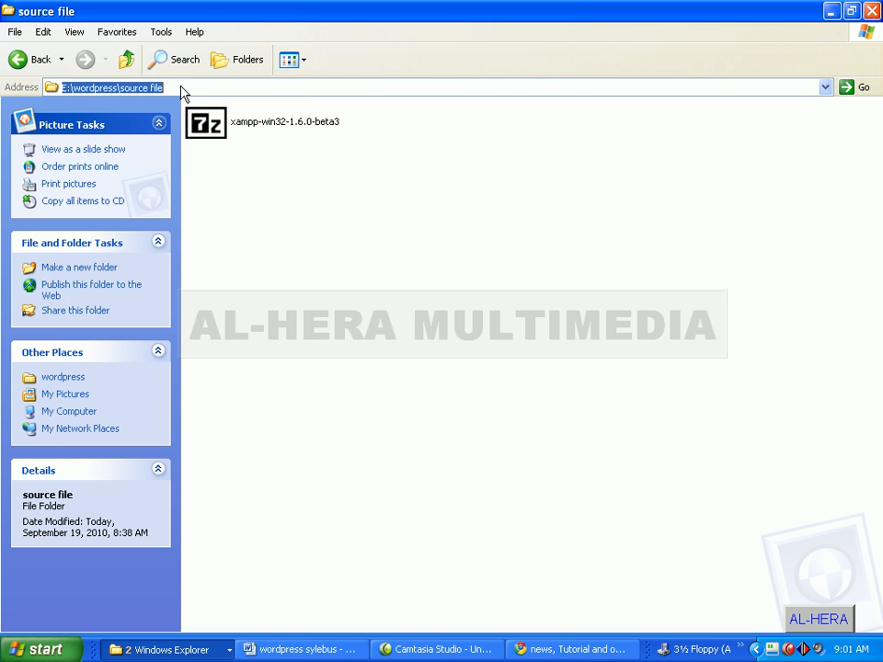
left_click(131, 88)
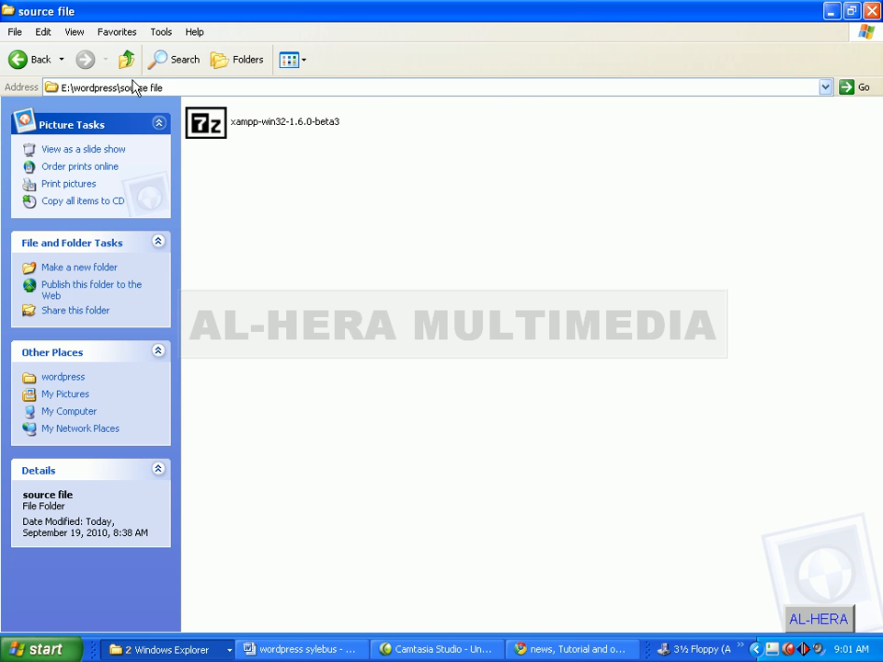
left_click(174, 88)
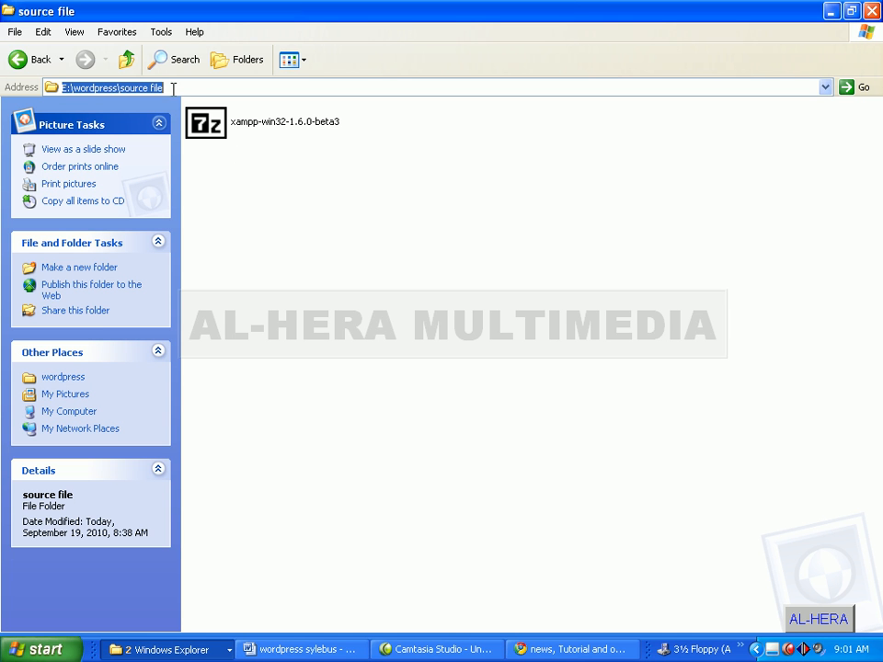
left_click(236, 158)
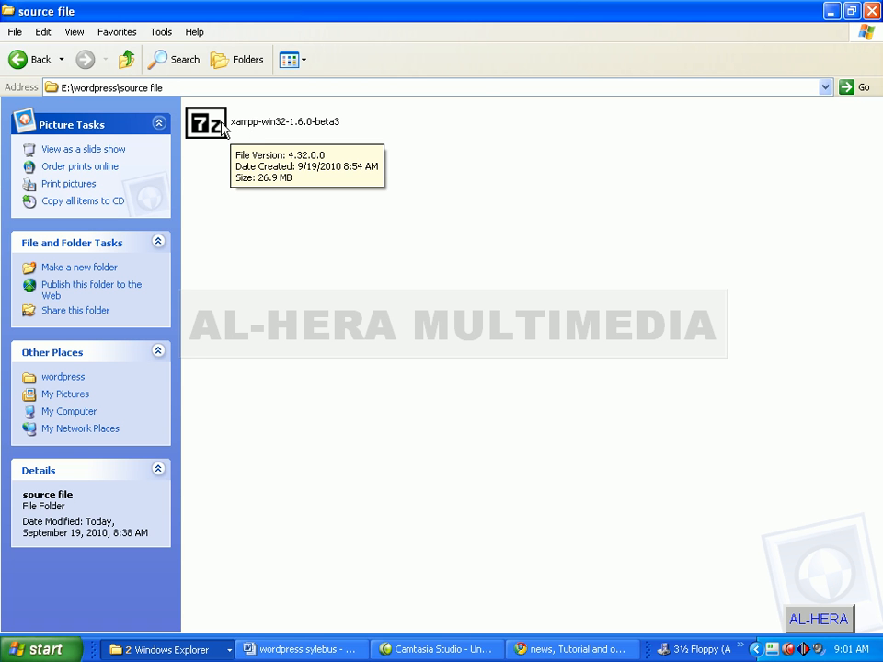
Launch the xampp-win32-1.6.0-beta3 self-extracting archive and set its extraction destination to E:\
double_click(222, 127)
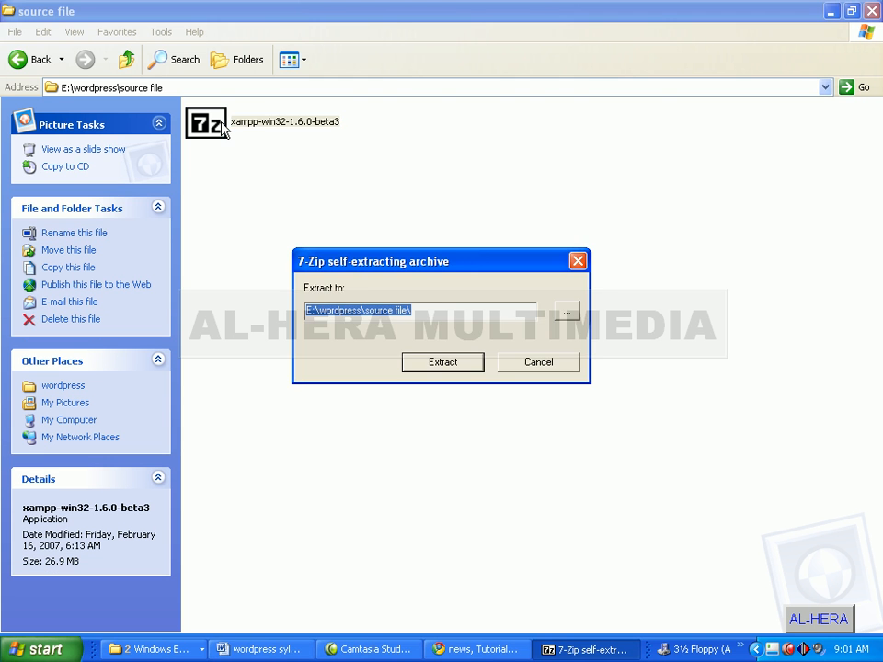
left_click_drag(469, 256, 470, 158)
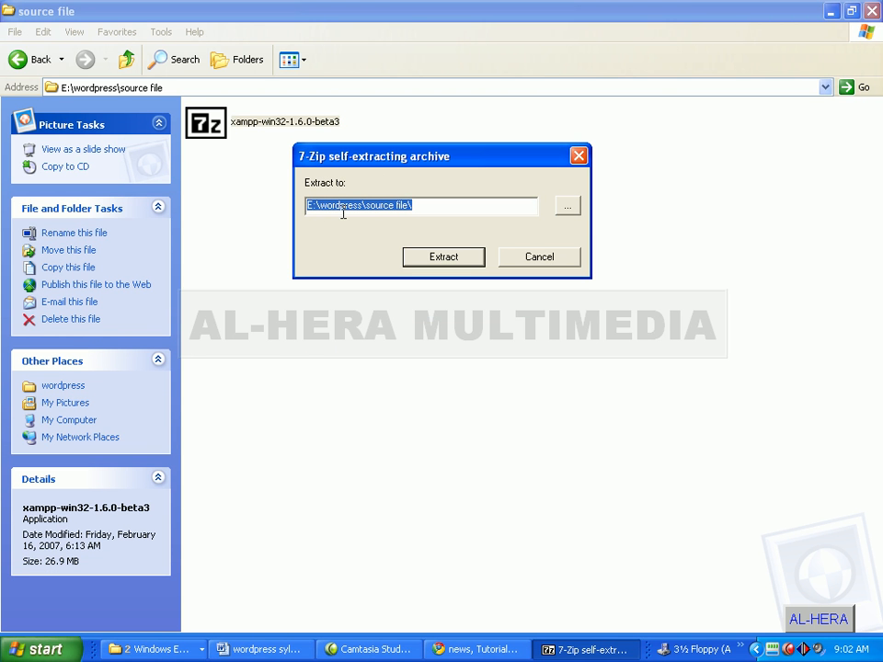
left_click(430, 207)
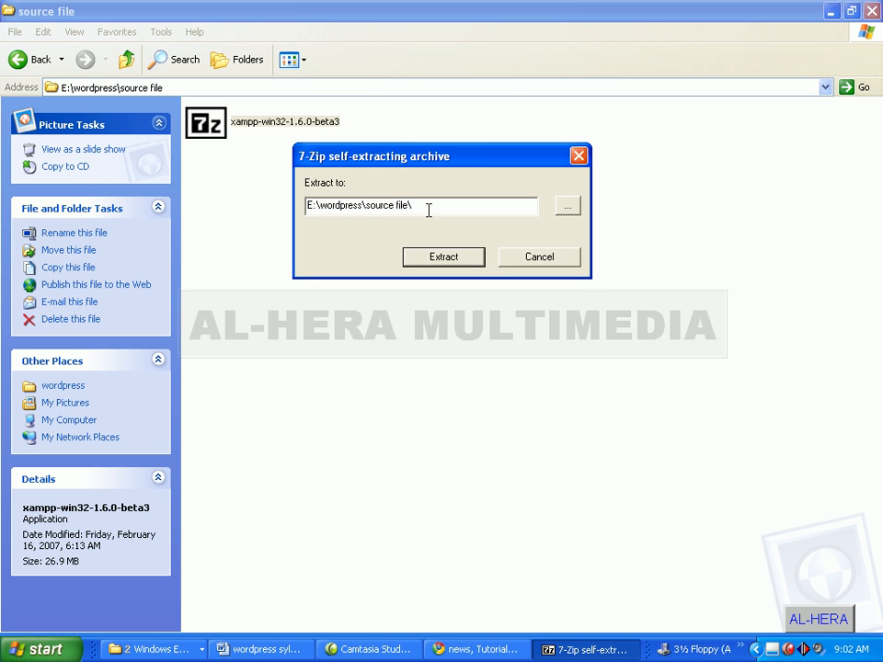
key("BackSpace")
key("BackSpace")
key("BackSpace")
key("BackSpace")
key("BackSpace")
key("BackSpace")
key("BackSpace")
key("BackSpace")
key("BackSpace")
key("BackSpace")
key("BackSpace")
key("BackSpace")
key("BackSpace")
key("BackSpace")
key("BackSpace")
key("BackSpace")
key("BackSpace")
key("BackSpace")
key("BackSpace")
key("BackSpace")
key("BackSpace")
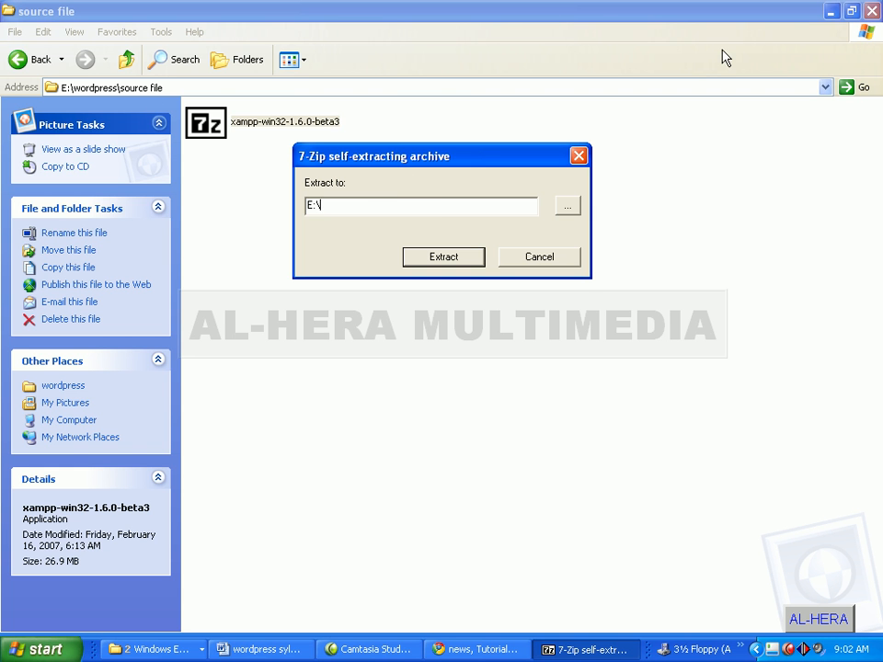
Go back from the software folder to My Computer and look over the SOFTWARE, AUDIO and VIDEO drives
left_click(123, 655)
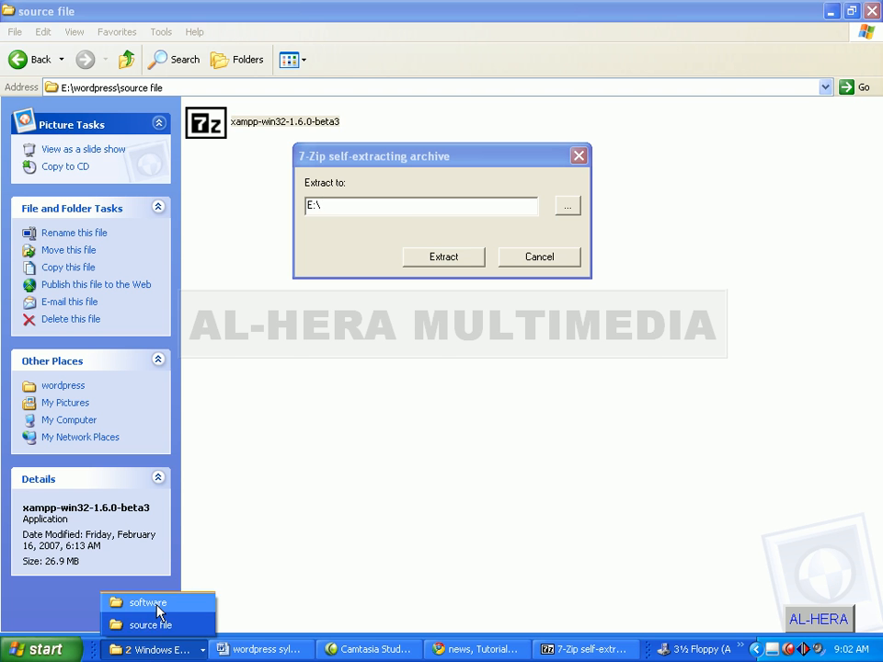
left_click(158, 603)
left_click(35, 63)
left_click(35, 62)
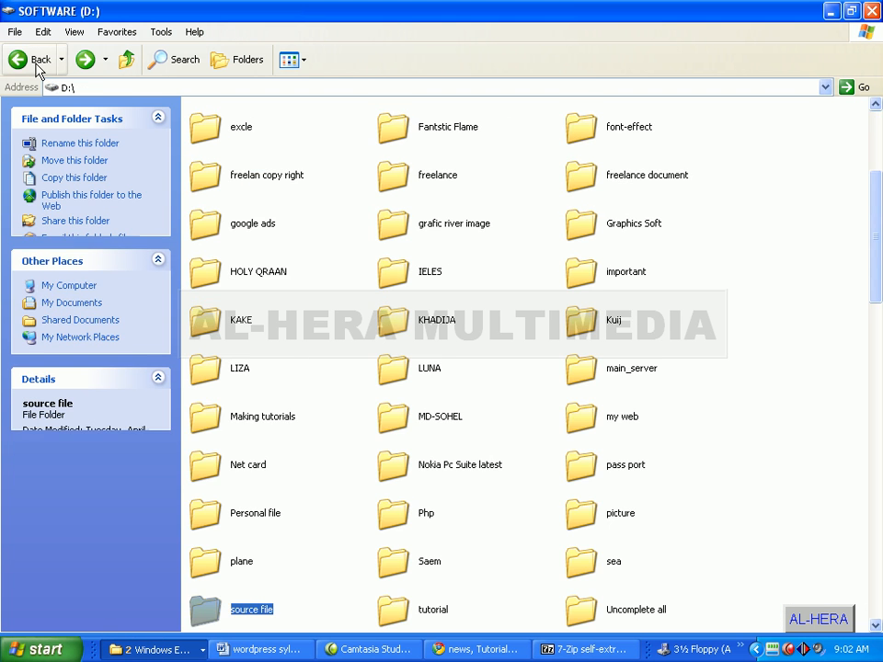
left_click(35, 62)
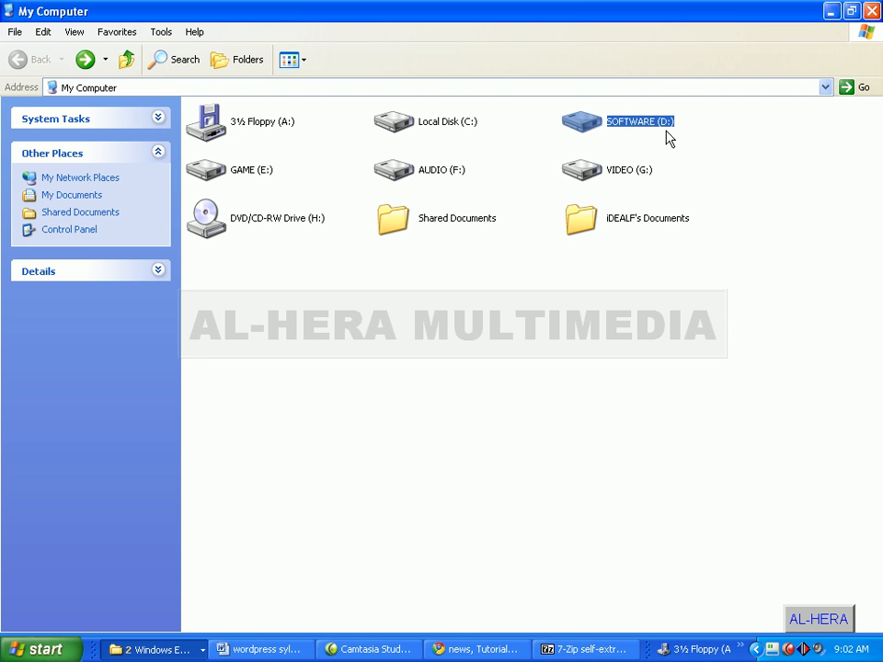
key("F2")
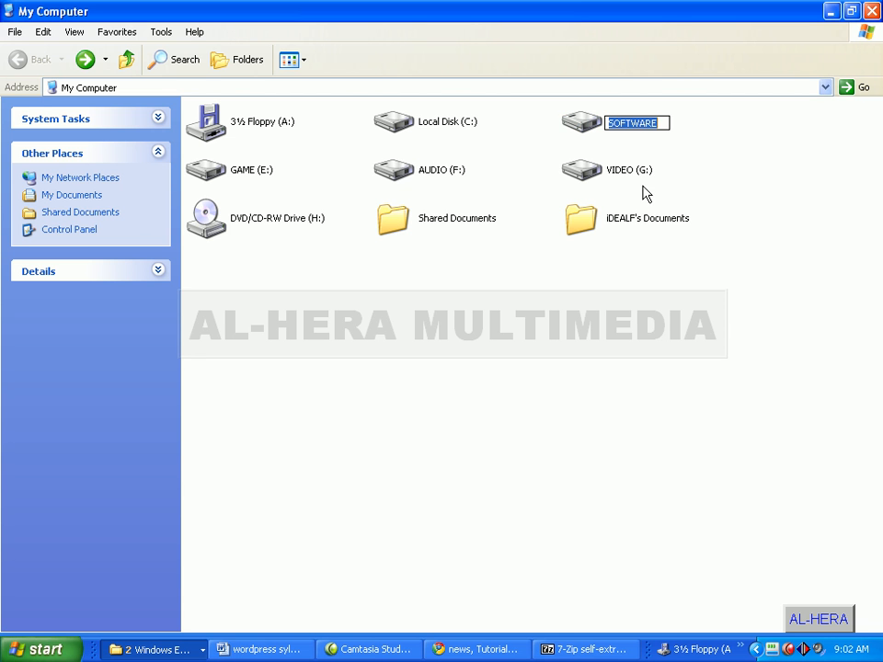
left_click(448, 180)
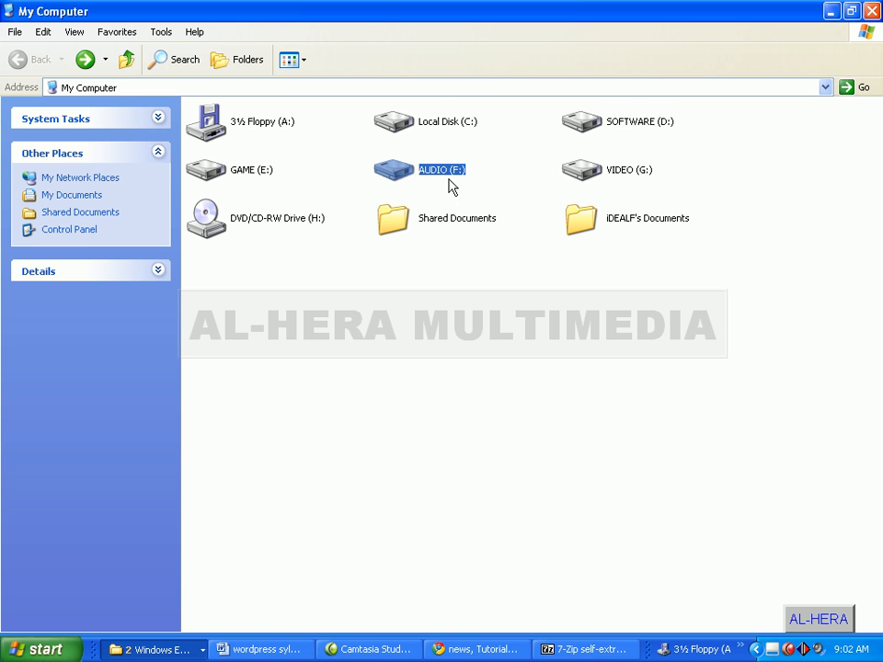
left_click(619, 177)
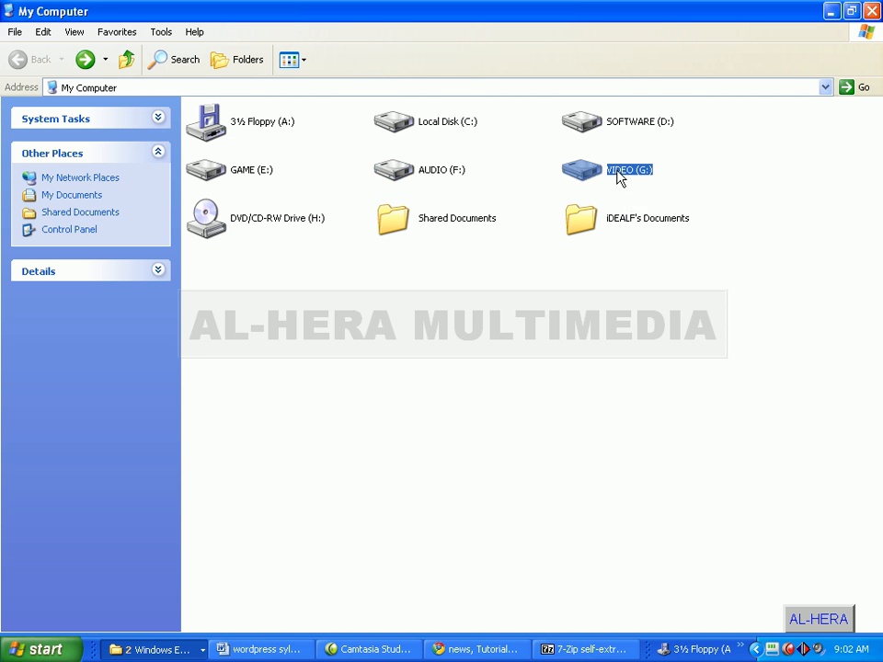
Open the VIDEO (G:), AUDIO (F:) and GAME (E:) drives in turn and check each drive's root path
double_click(619, 178)
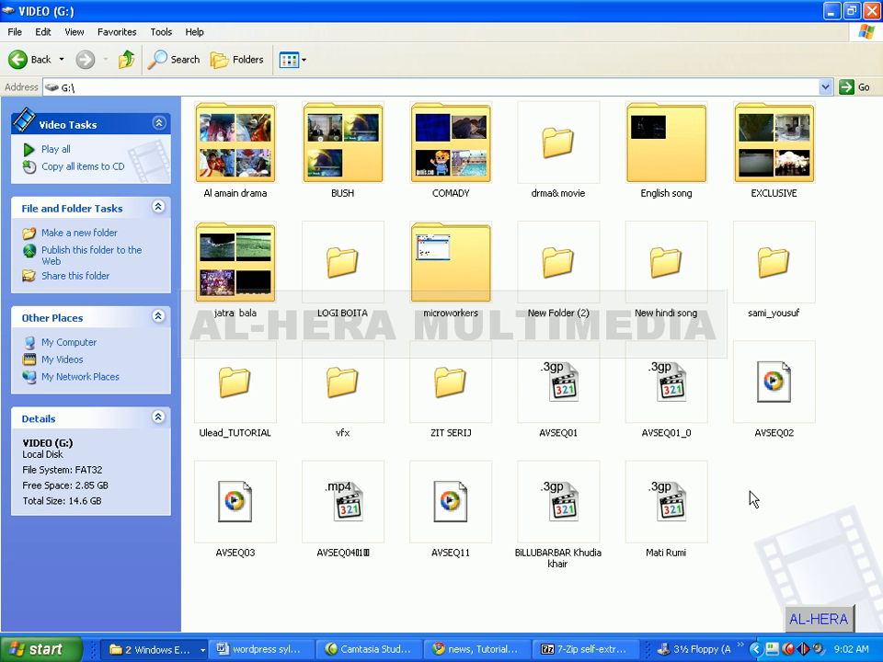
left_click(97, 88)
left_click(95, 87)
left_click(26, 55)
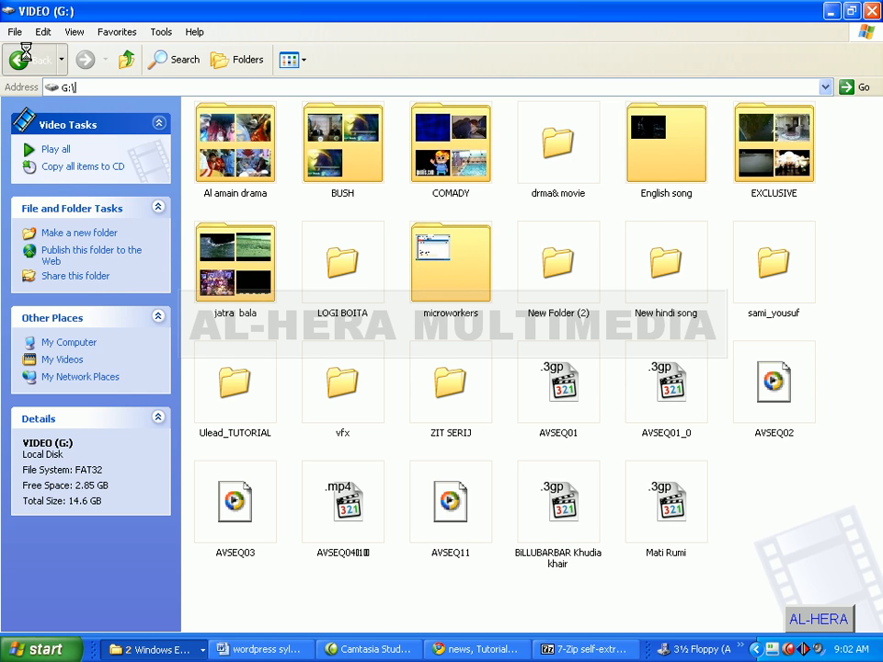
double_click(387, 173)
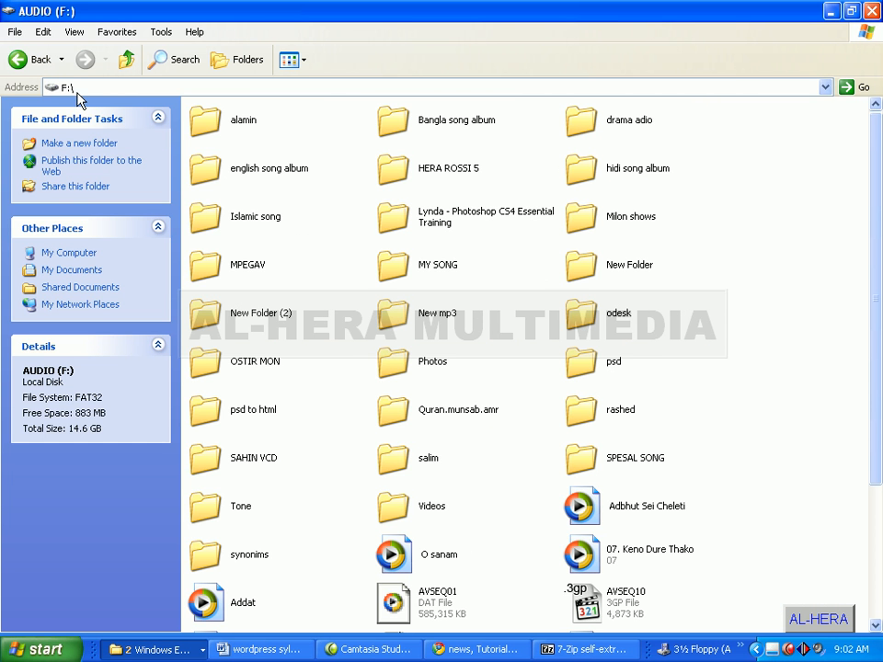
left_click(28, 61)
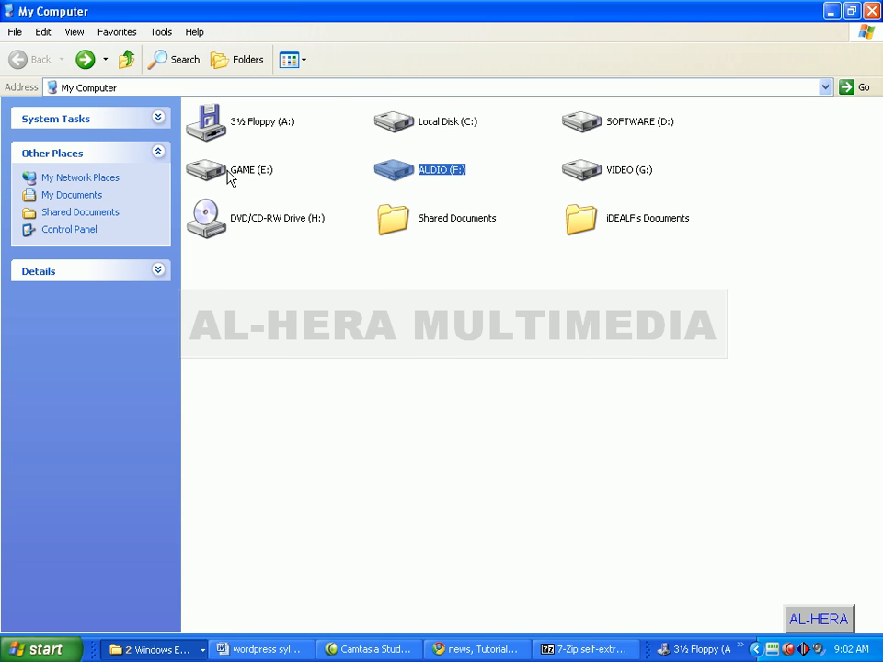
double_click(232, 172)
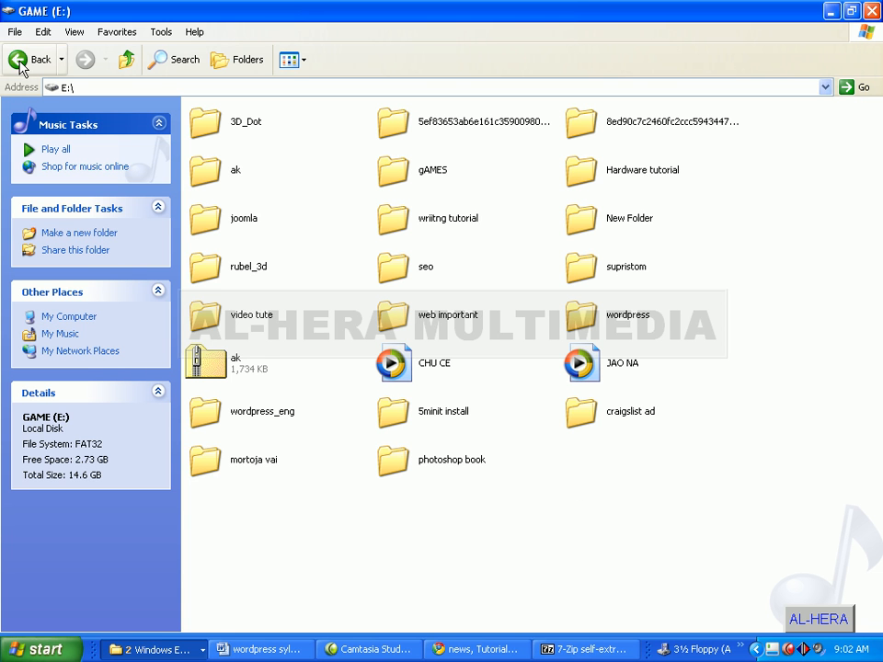
Return to the source file folder window and check the full path where the XAMPP package is stored
left_click(152, 649)
left_click(152, 625)
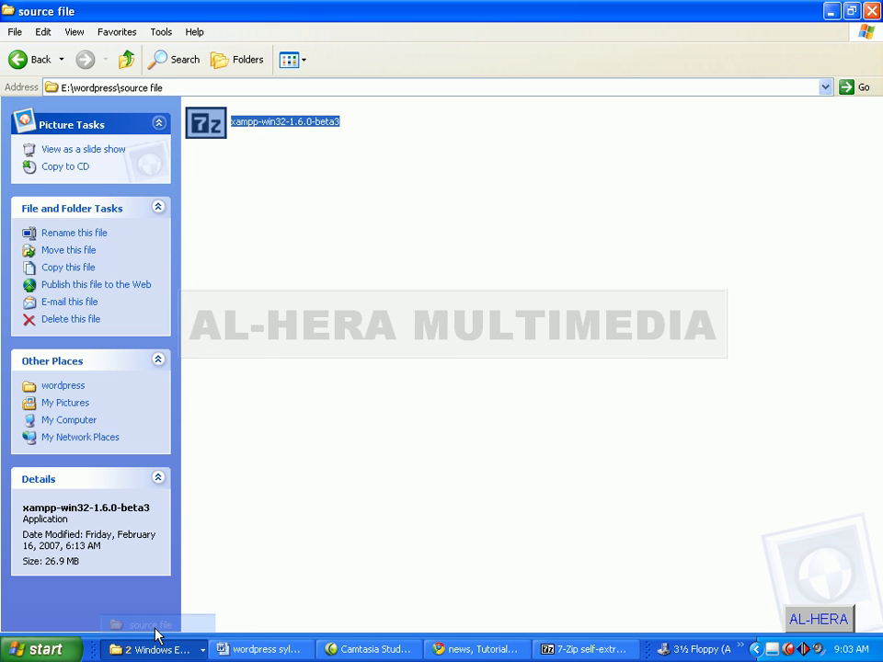
left_click(217, 88)
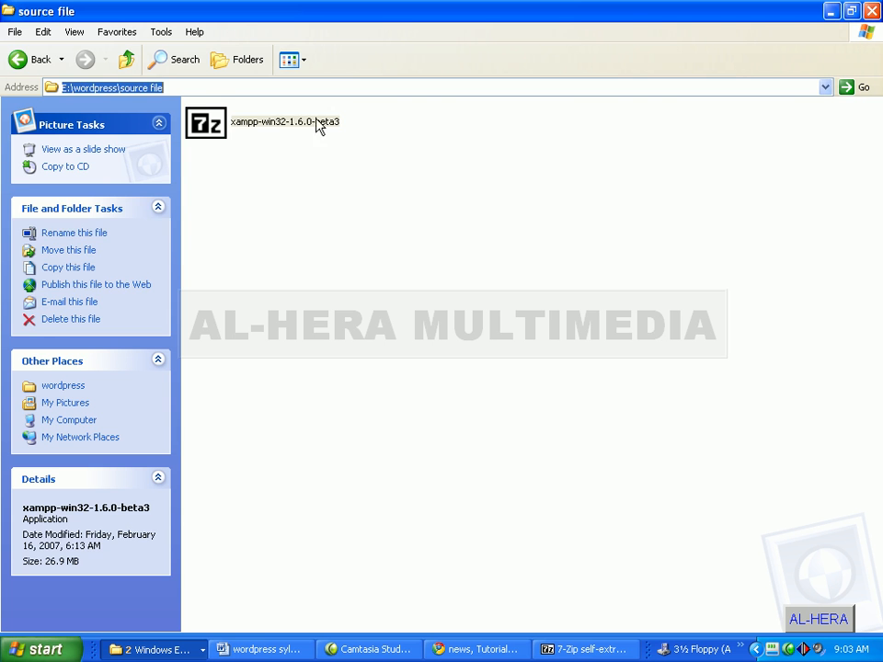
left_click(300, 211)
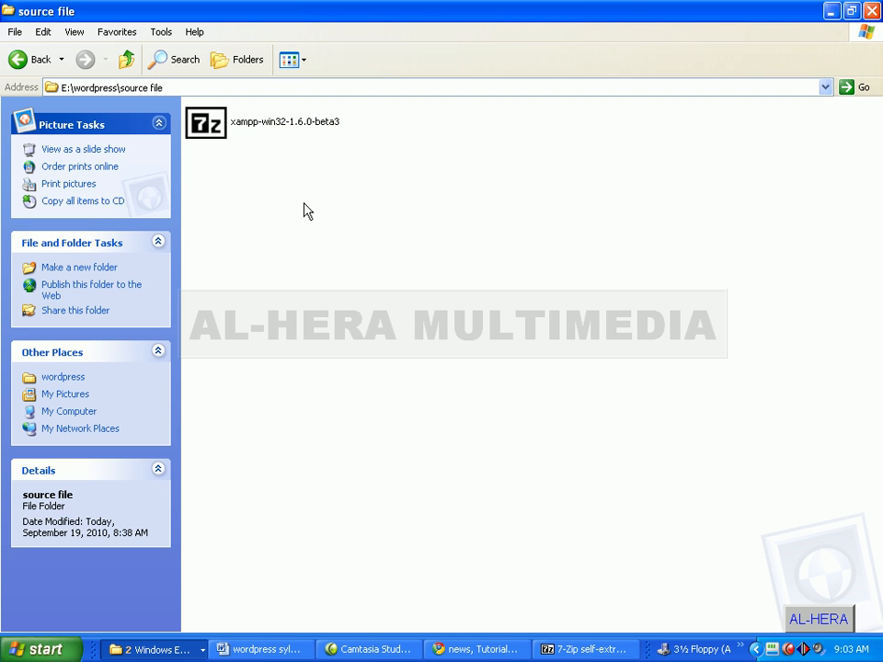
Run the xampp-win32-1.6.0-beta3 self-extracting archive again and extract its contents to E:\
double_click(219, 123)
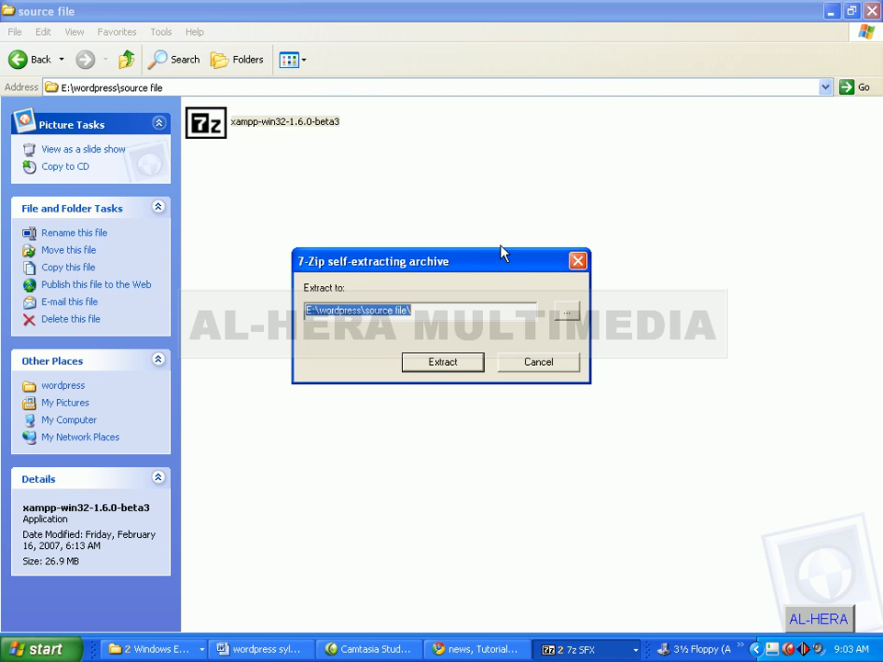
left_click_drag(503, 253, 575, 134)
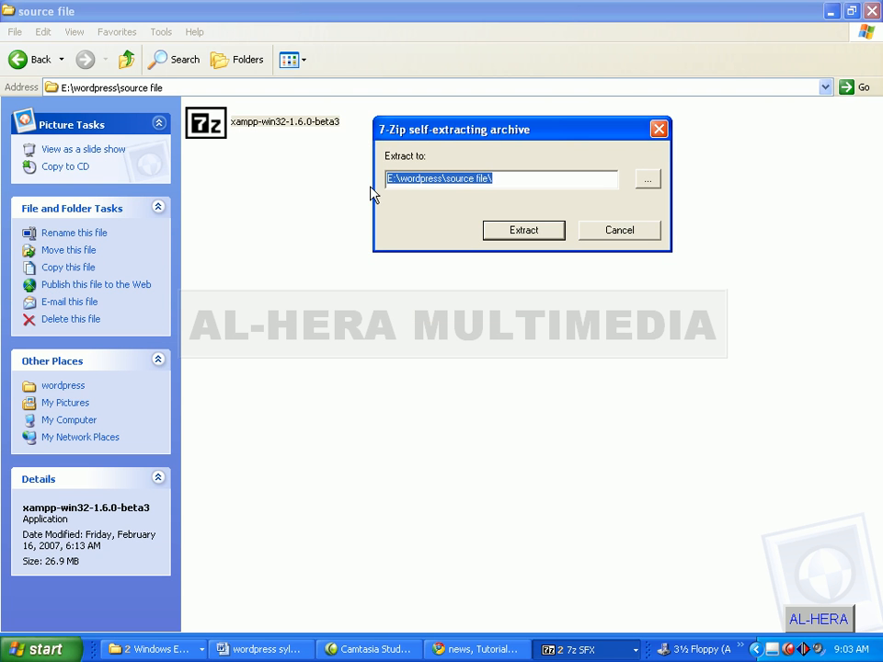
left_click(598, 177)
key("BackSpace")
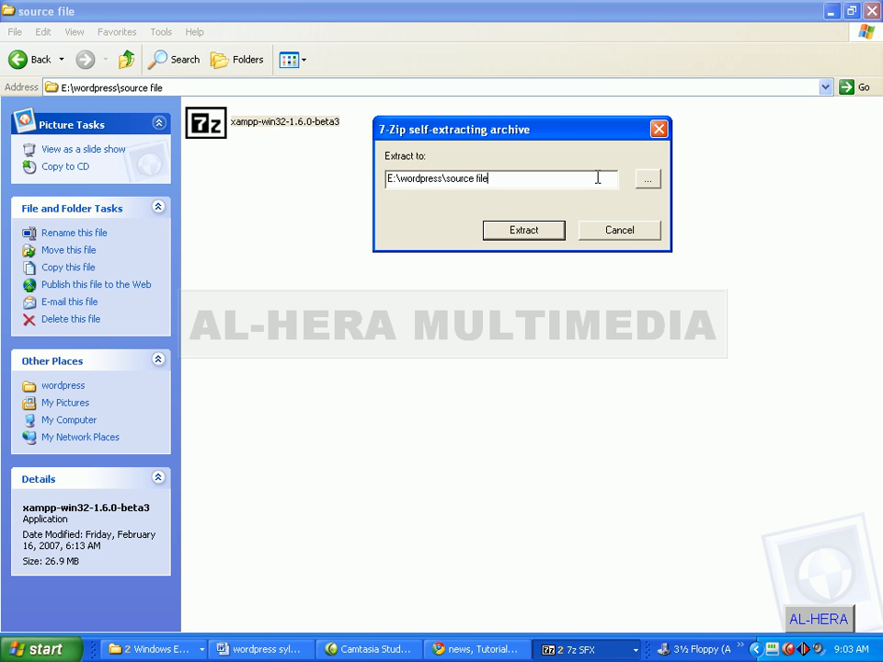
key("BackSpace")
key("BackSpace")
key("BackSpace")
key("BackSpace")
key("BackSpace")
key("BackSpace")
key("BackSpace")
key("BackSpace")
key("BackSpace")
key("BackSpace")
key("BackSpace")
key("BackSpace")
key("BackSpace")
key("BackSpace")
key("BackSpace")
key("BackSpace")
key("BackSpace")
key("BackSpace")
key("BackSpace")
key("BackSpace")
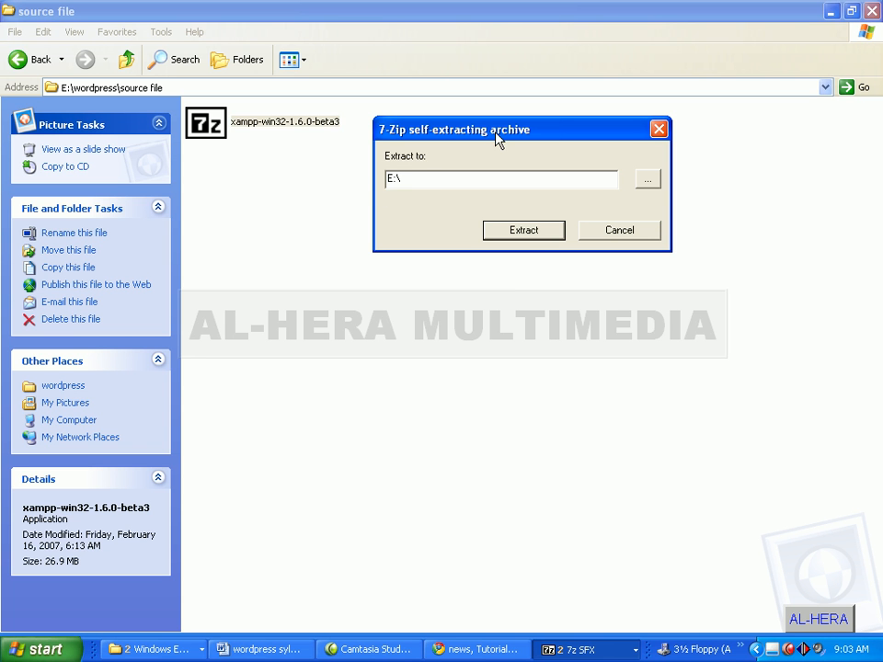
left_click(525, 232)
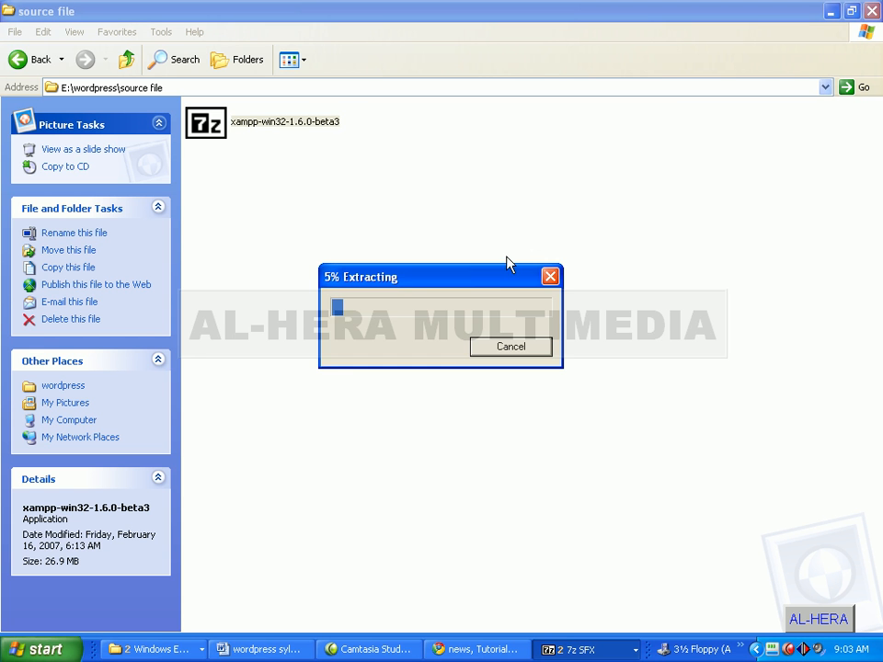
left_click_drag(507, 257, 513, 182)
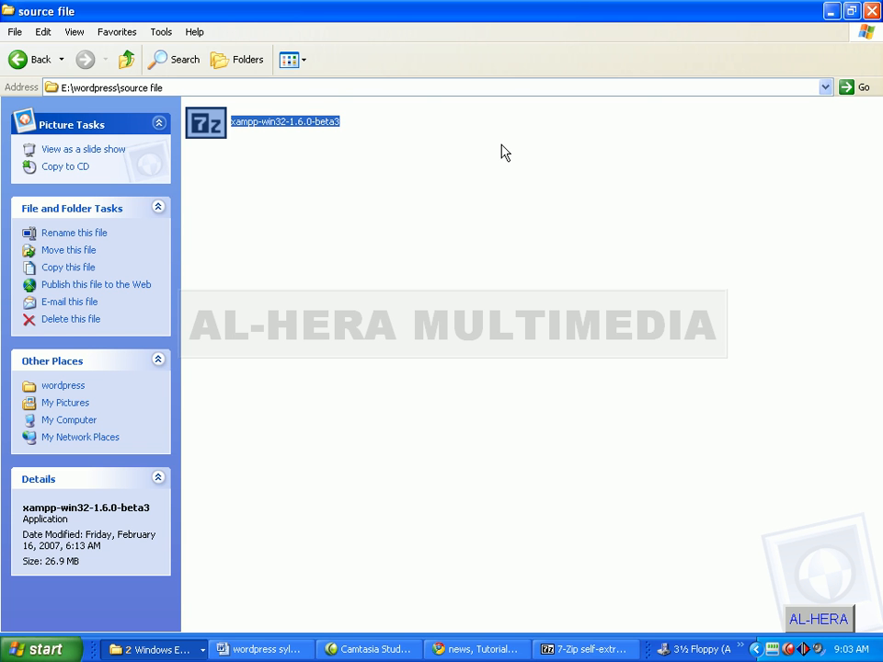
Switch to the GAME (E:) drive window, locate the extracted xampp folder and check the drive's path
left_click(359, 167)
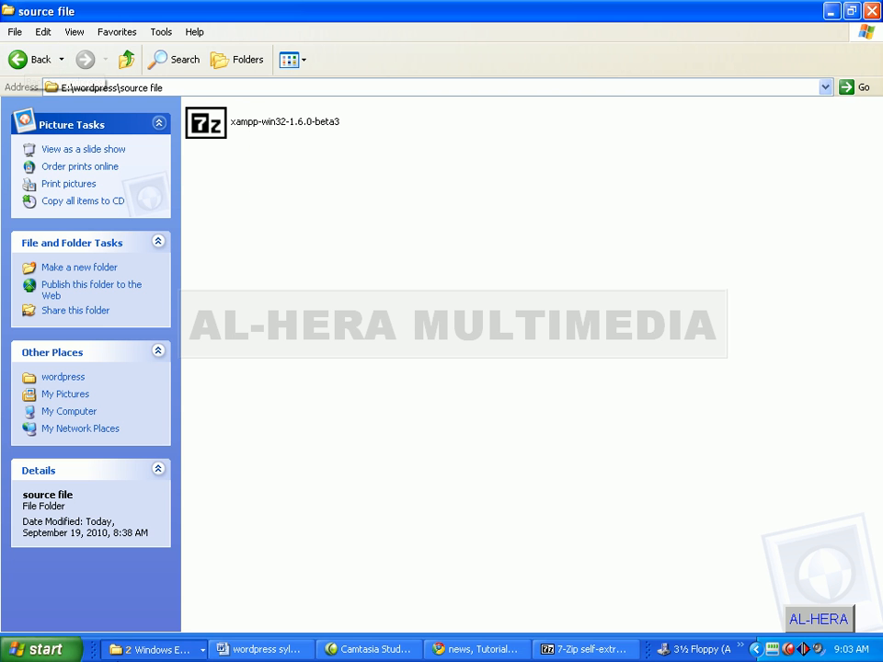
left_click(140, 650)
left_click(144, 603)
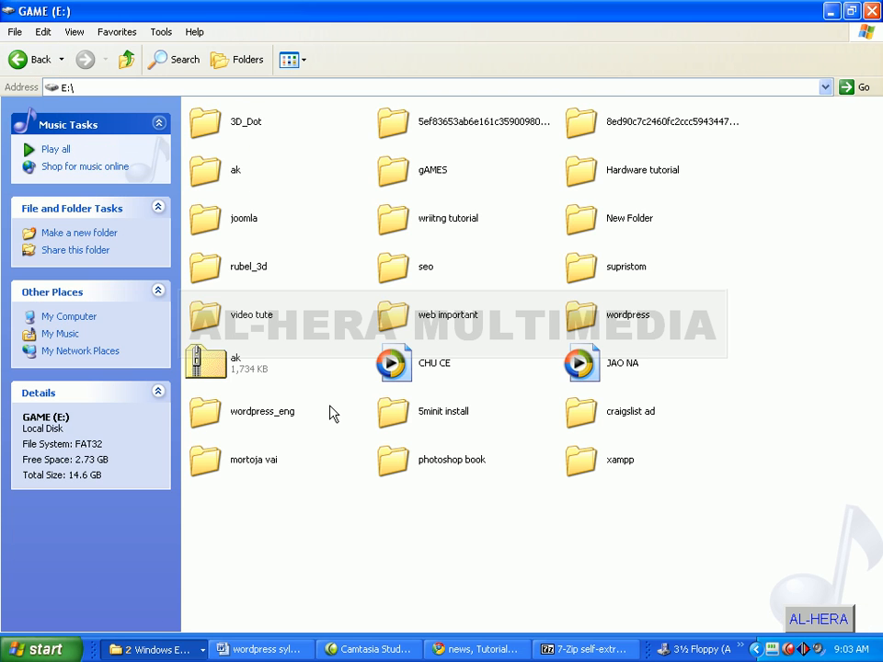
left_click(575, 473)
left_click(581, 509)
left_click(589, 480)
left_click(587, 498)
left_click(66, 87)
left_click(69, 88)
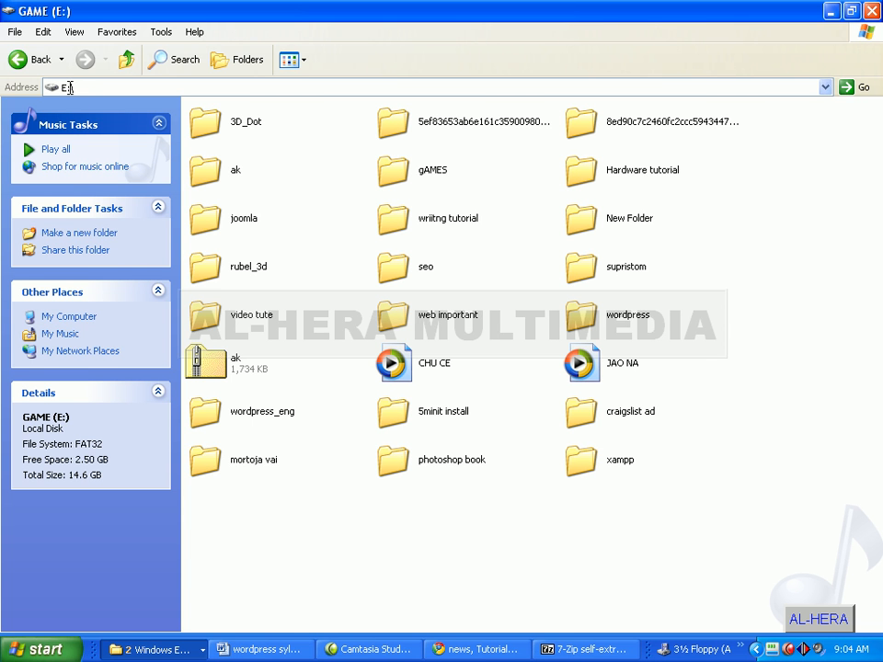